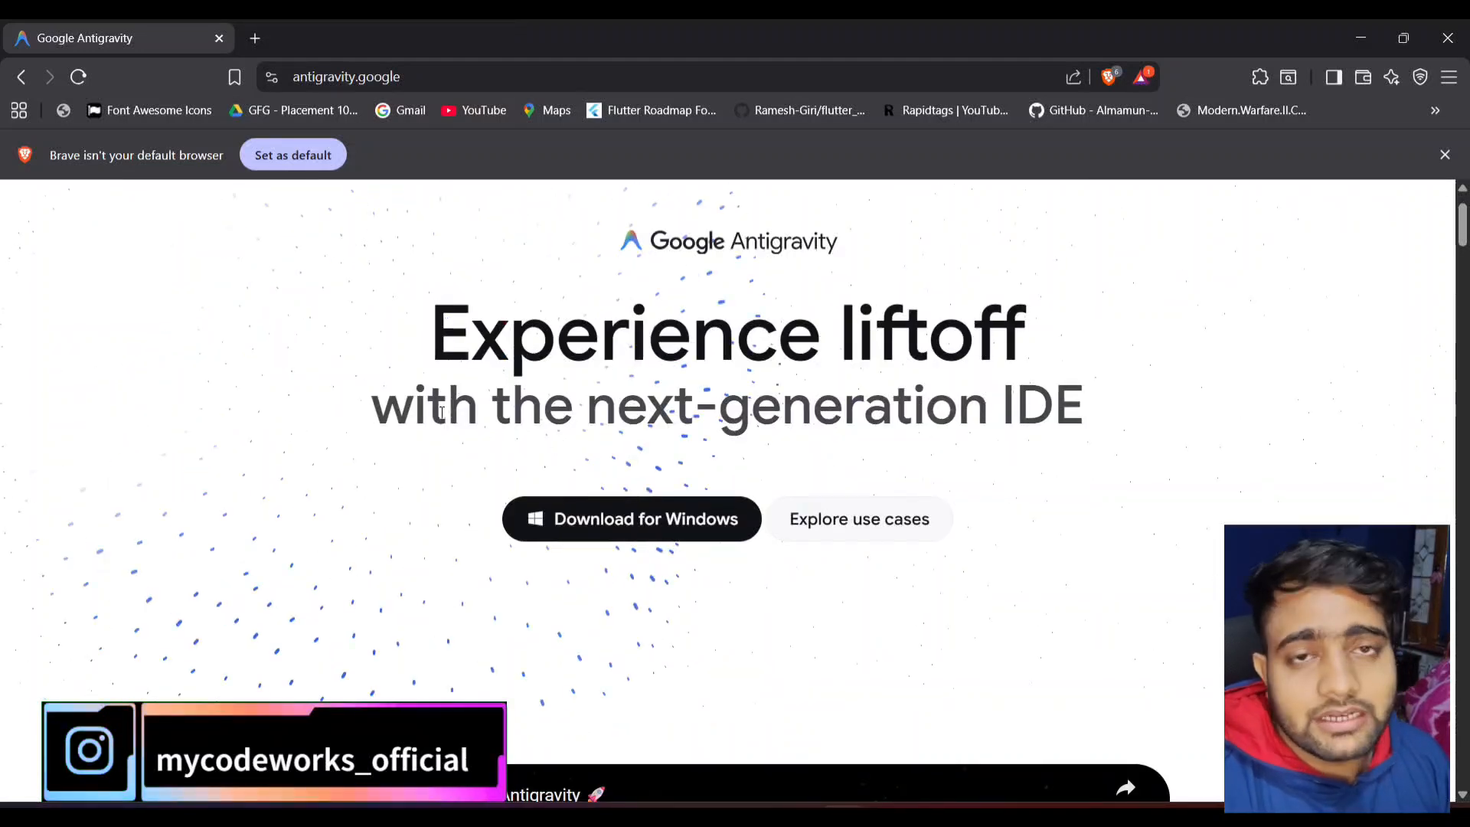
Download the Google Antigravity installer for Windows and save it to the computer.
scroll(444, 410, down, 2)
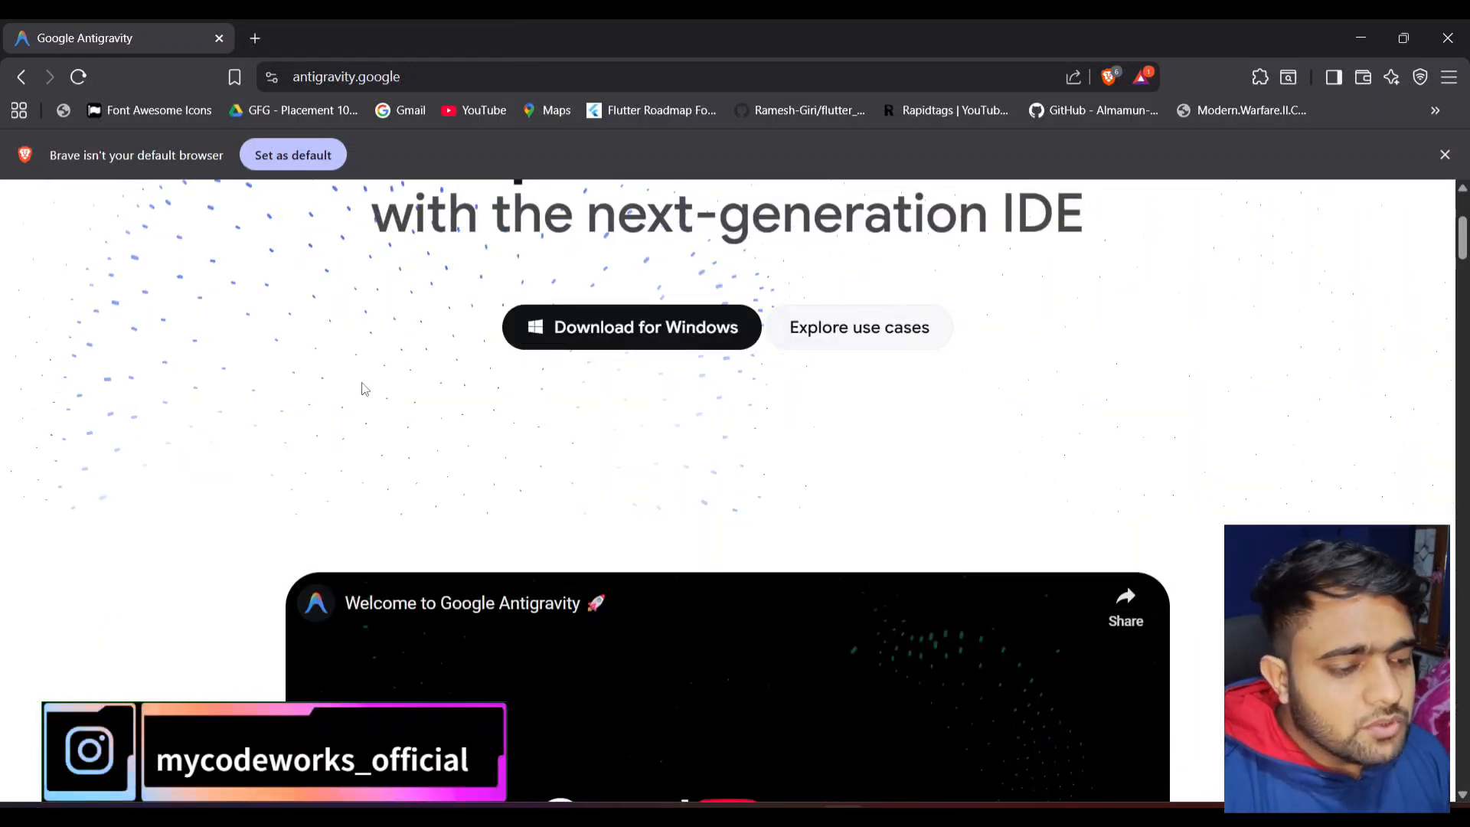
scroll(859, 411, down, 1)
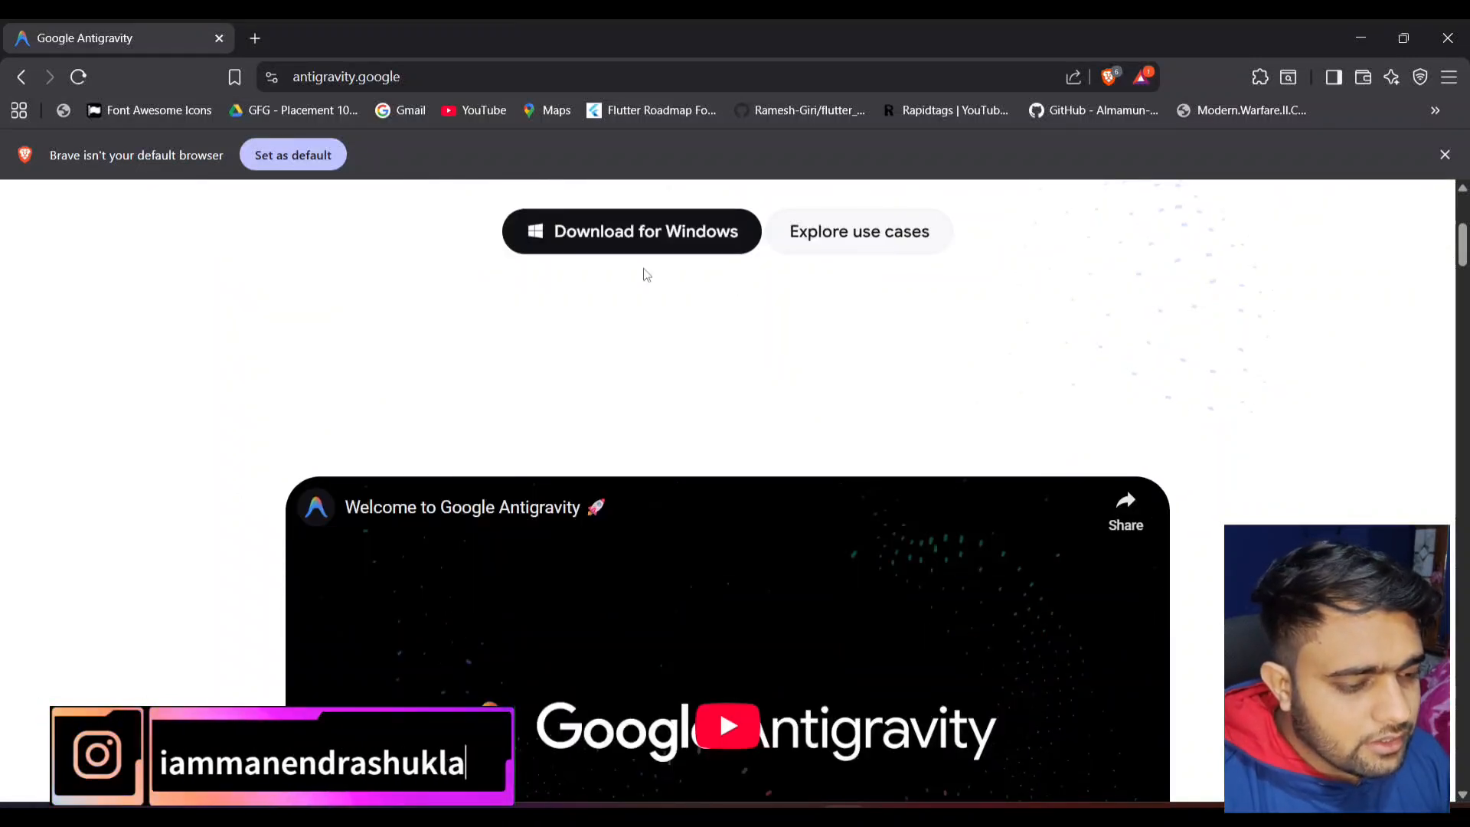
click(643, 239)
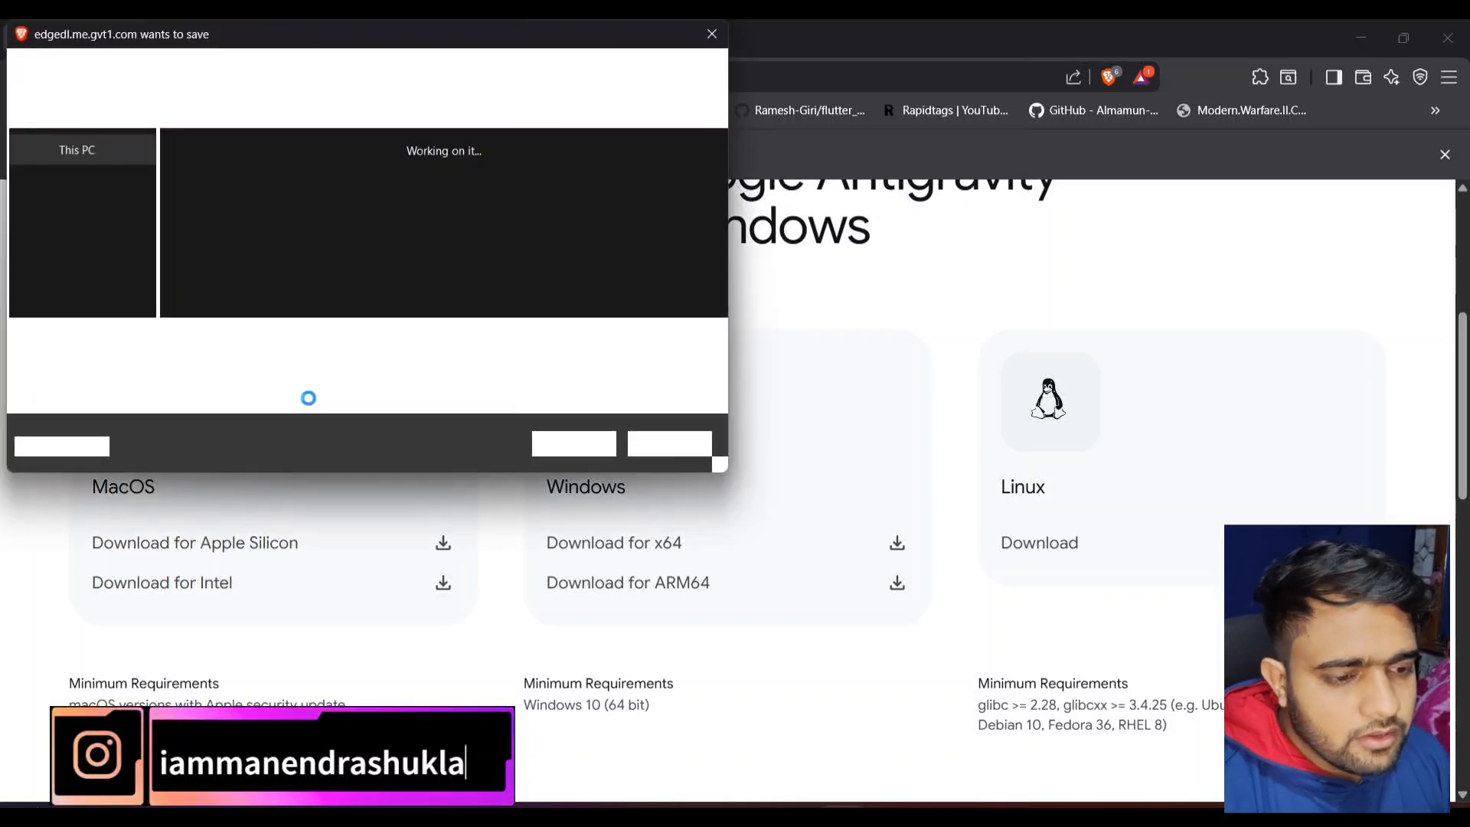
click(559, 447)
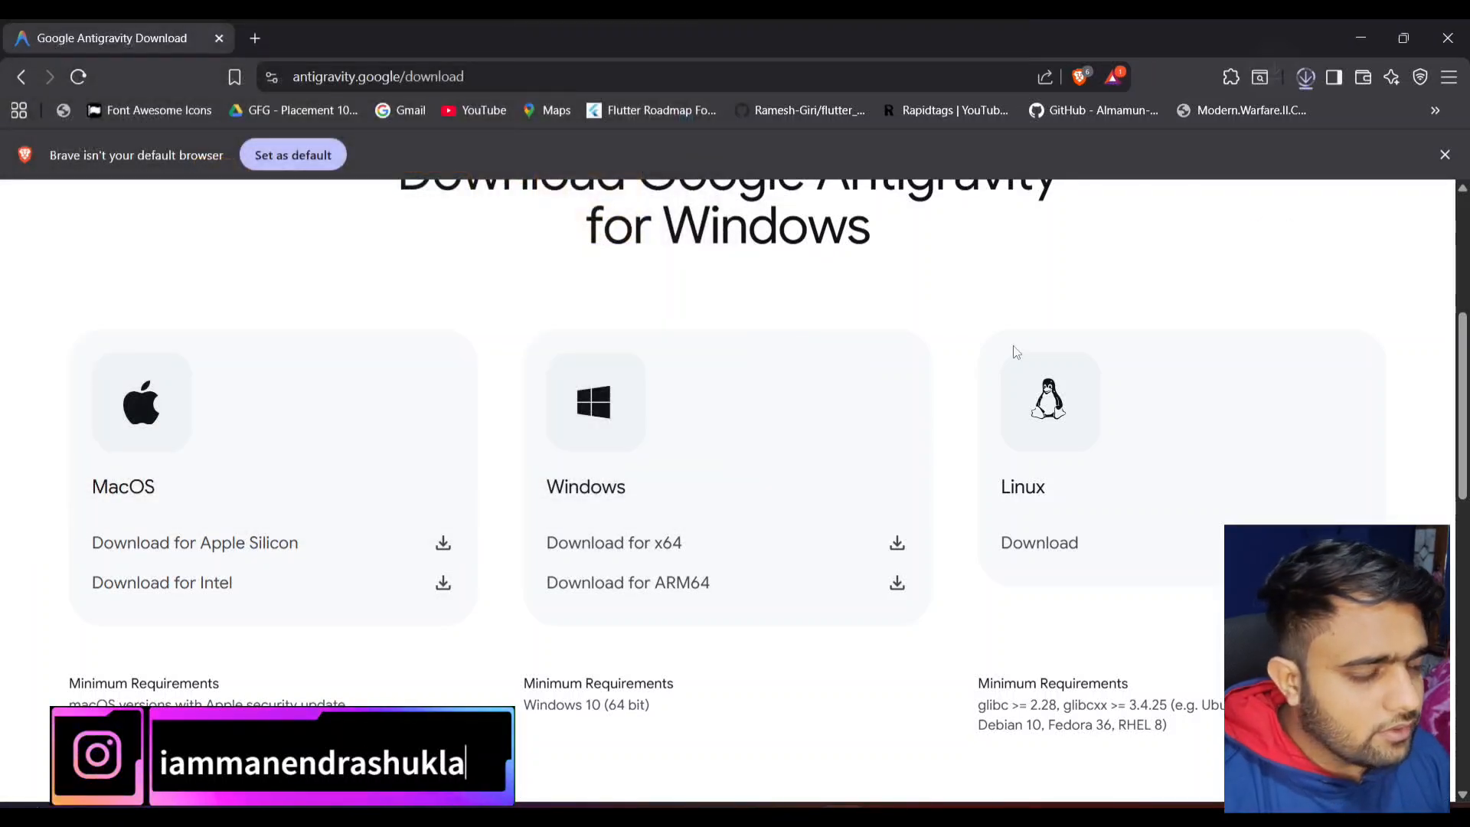
Run the downloaded Antigravity.exe and minimize the browser to reveal the setup wizard.
click(1306, 77)
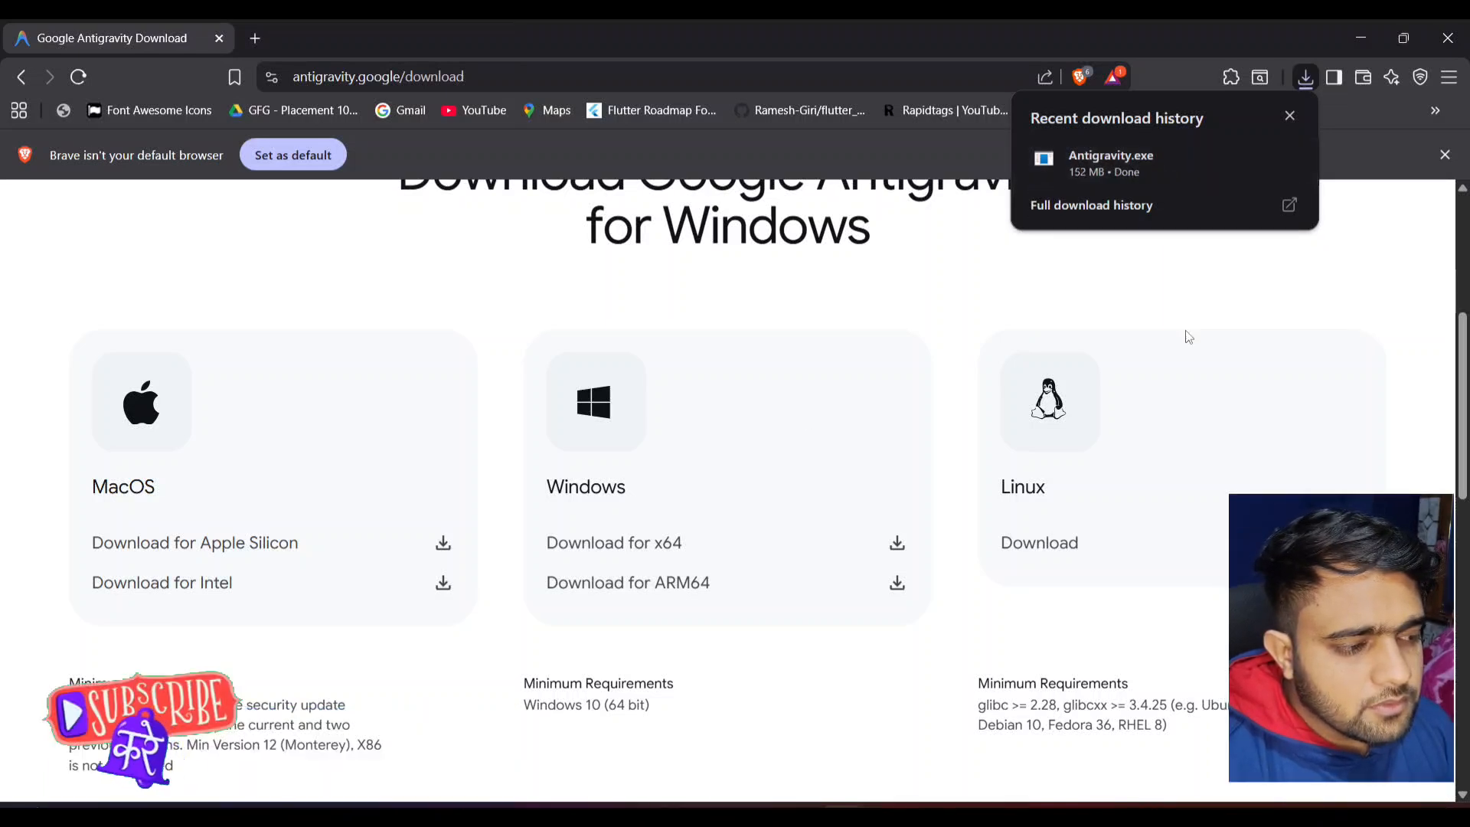
mouse_move(1161, 167)
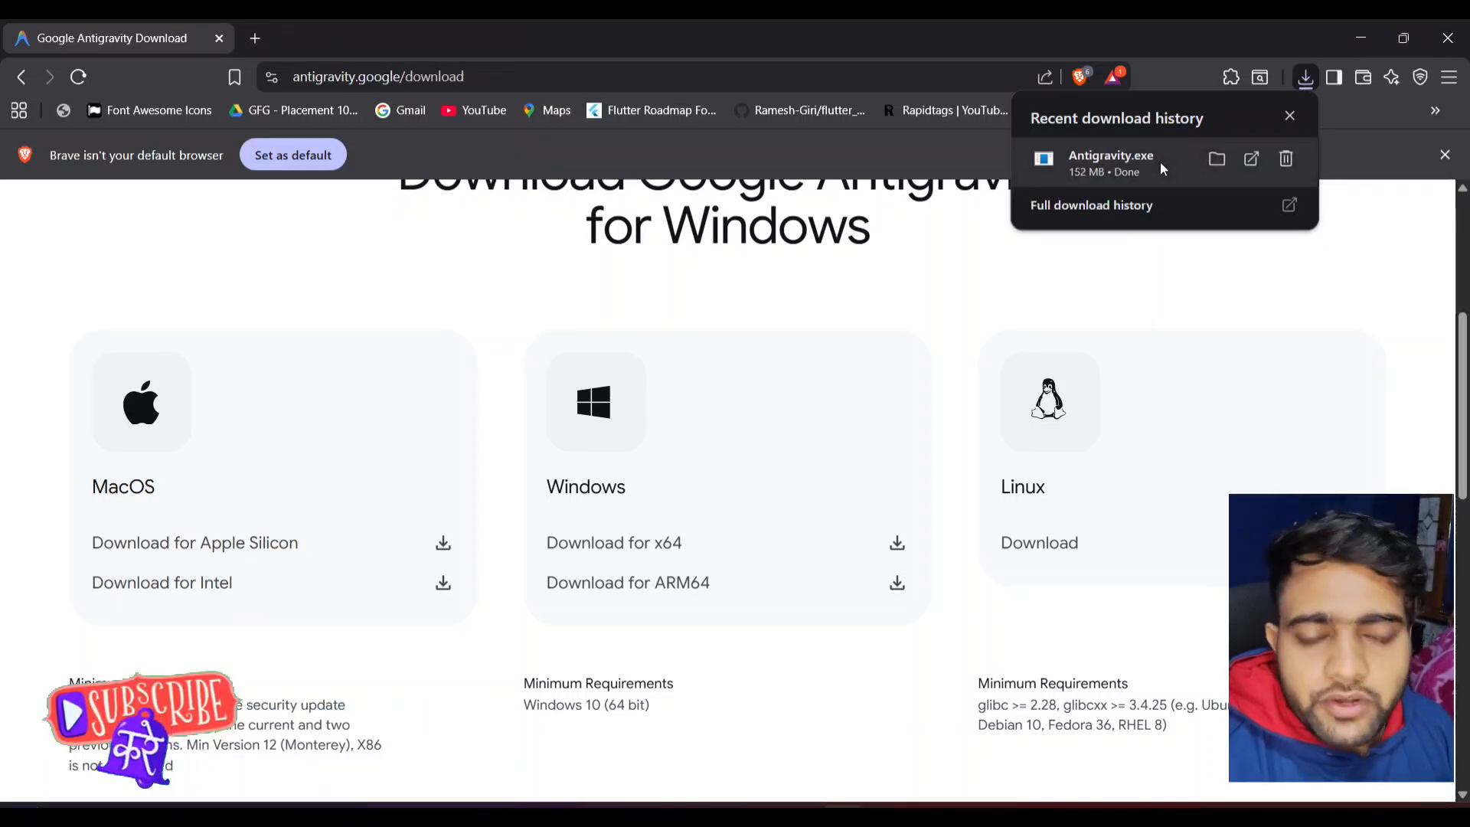
click(1251, 159)
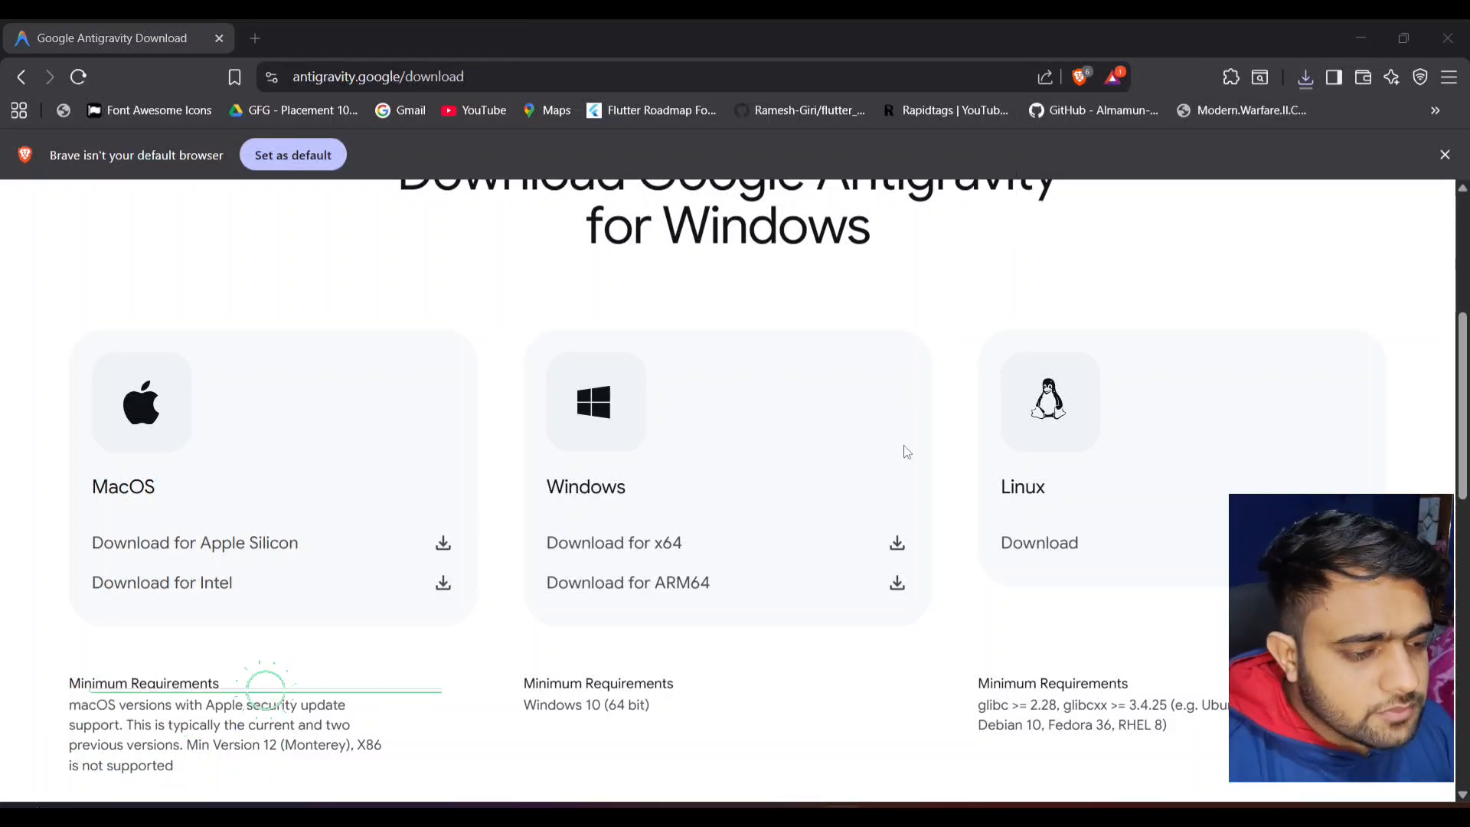
click(1350, 34)
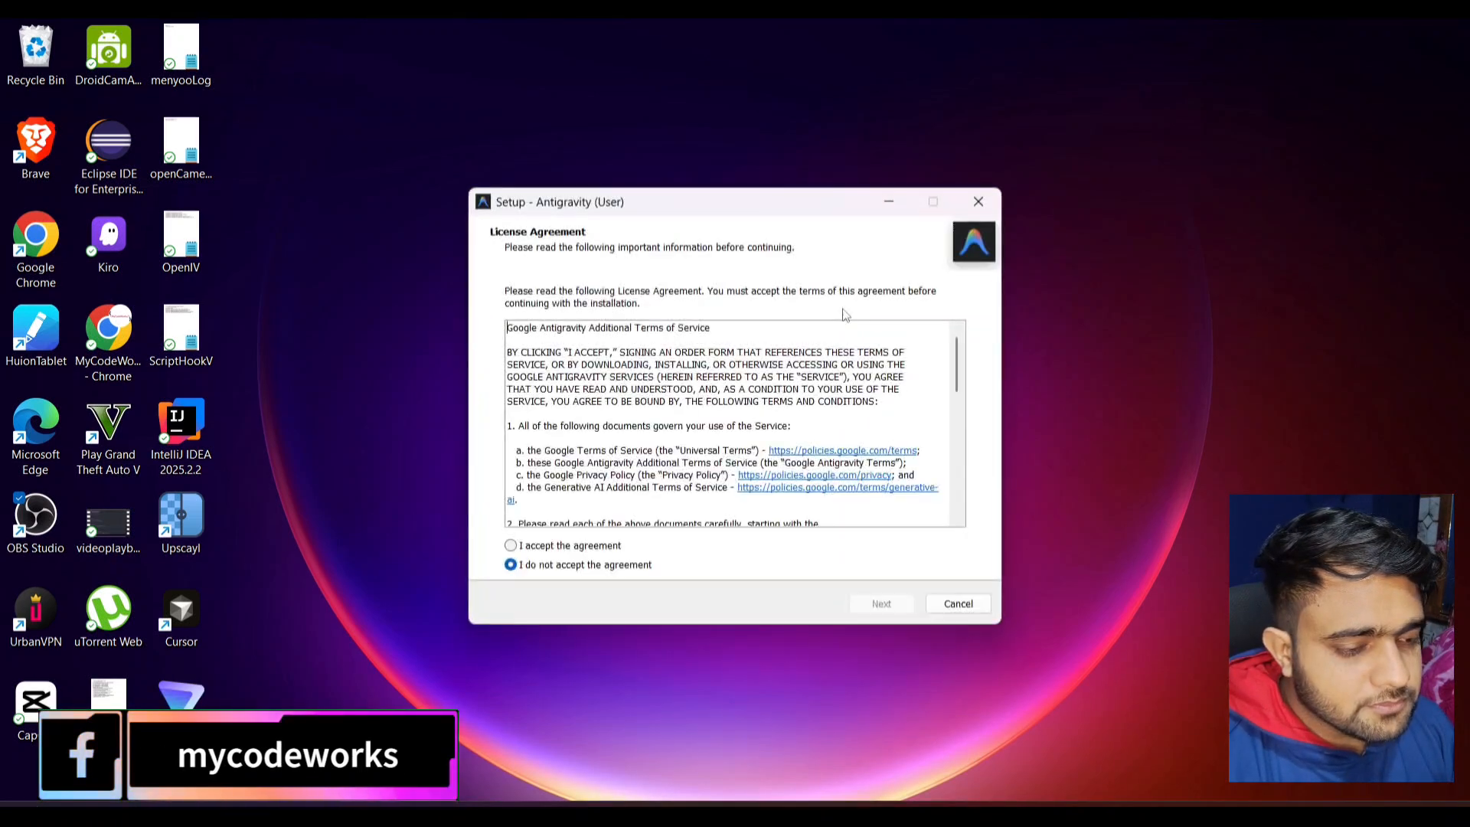
Accept the Antigravity license agreement and keep the default installation folder, continuing to the additional tasks.
click(536, 545)
scroll(902, 608, down, 8)
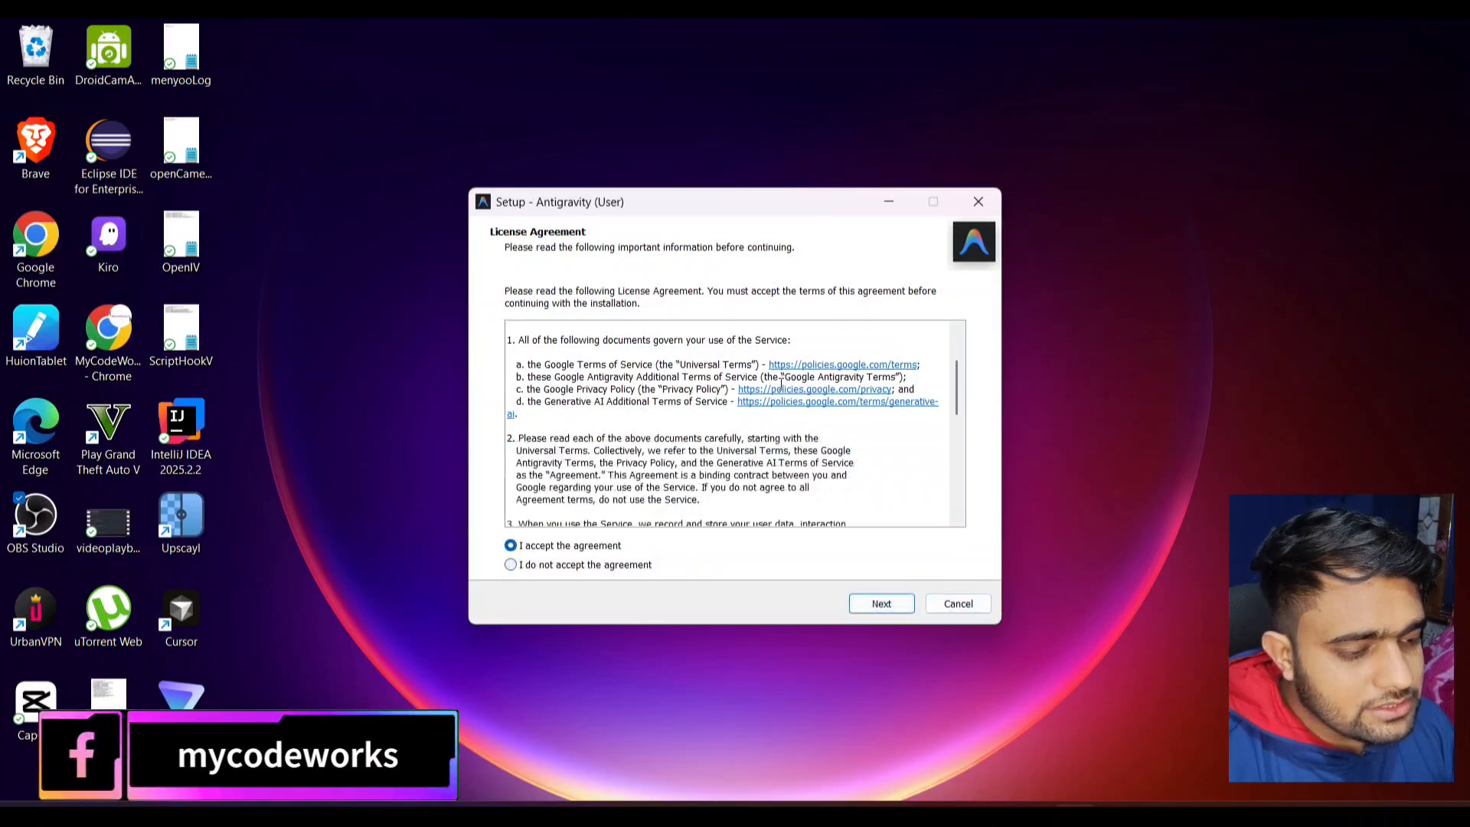
click(882, 604)
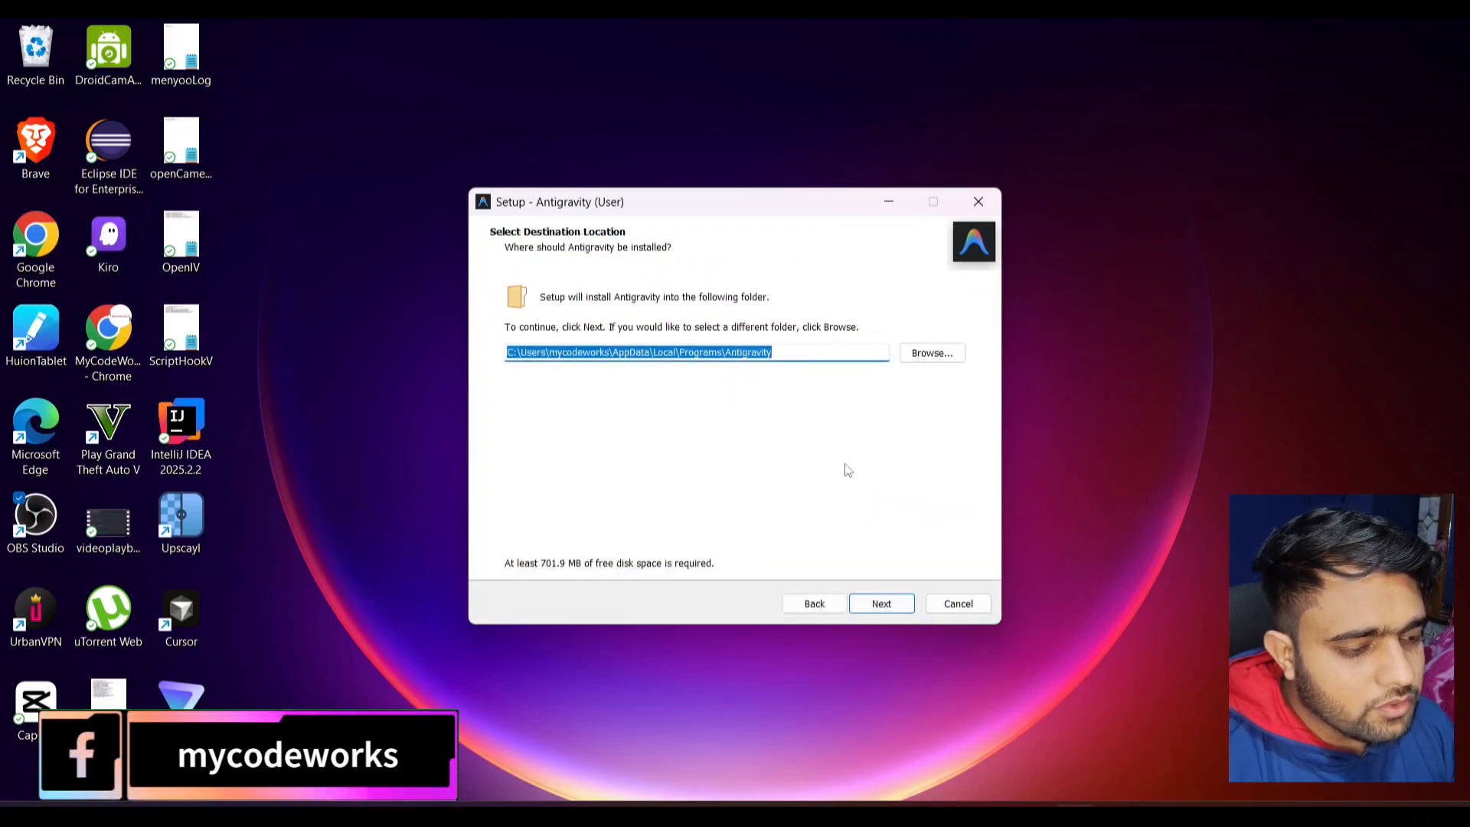
click(888, 603)
click(890, 603)
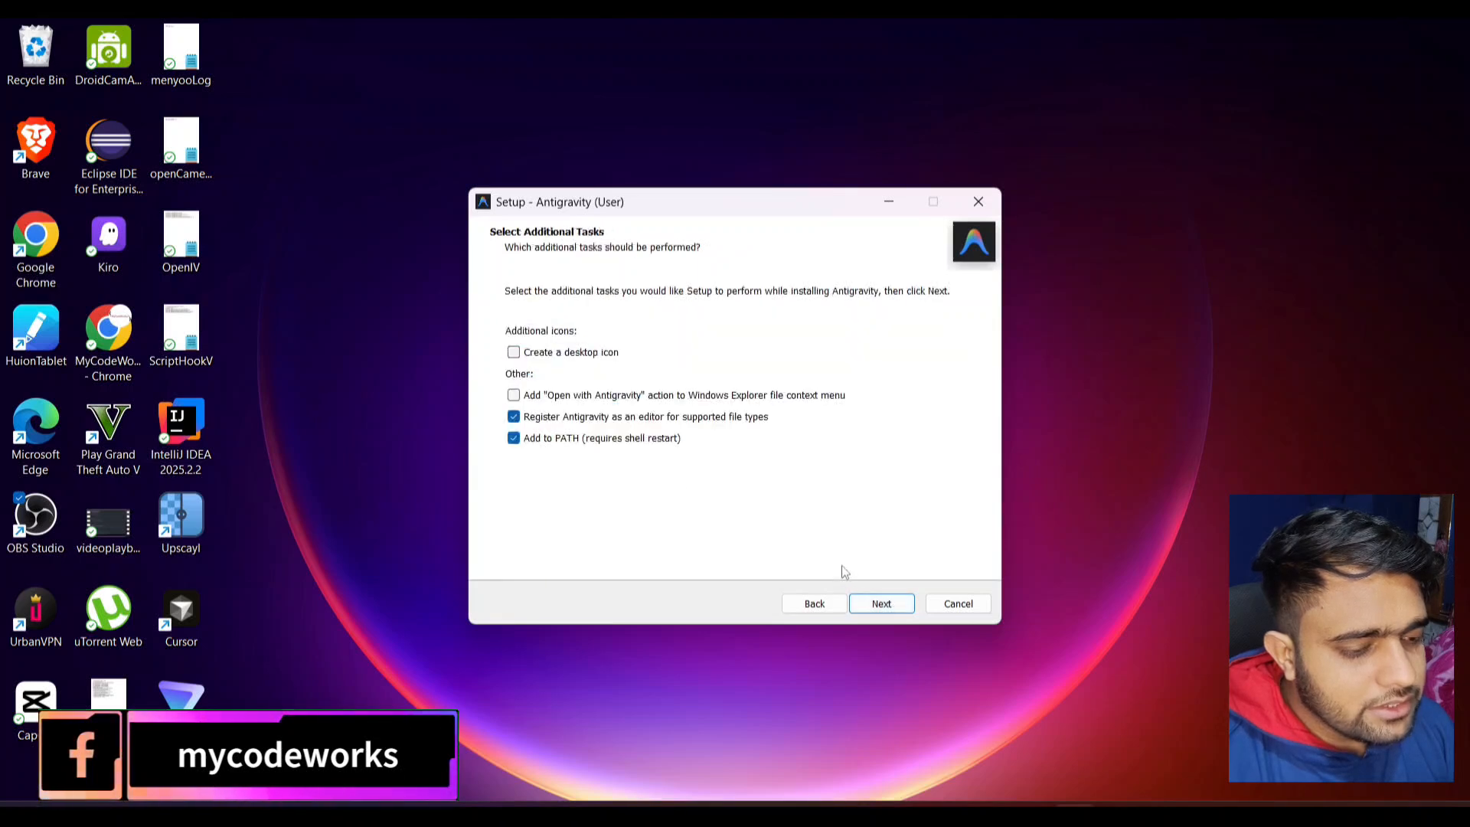
Install Antigravity with a desktop icon and the "Open with Antigravity" file context menu action, launching it on finish.
click(723, 398)
click(540, 355)
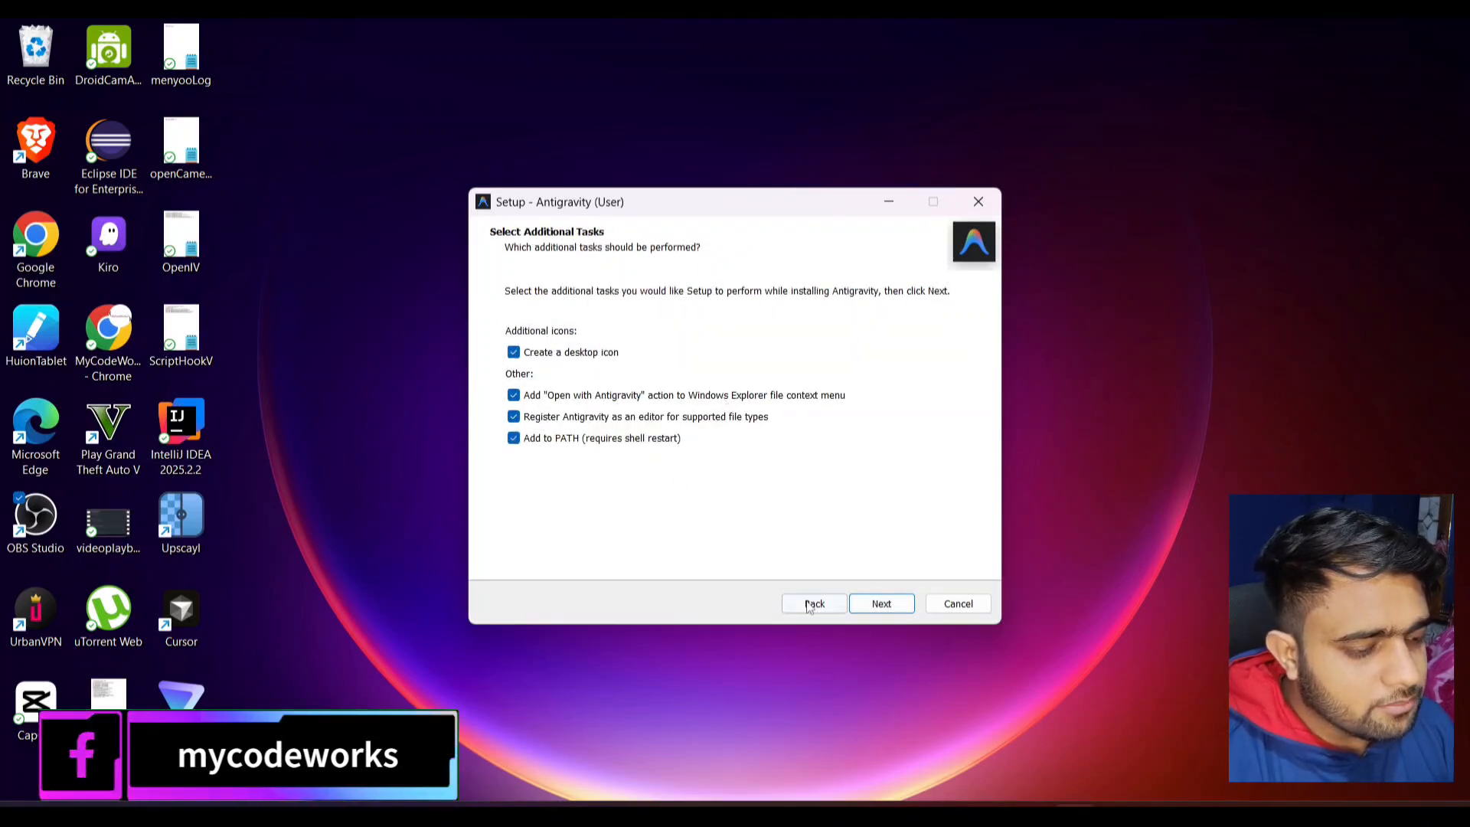
click(881, 603)
click(885, 605)
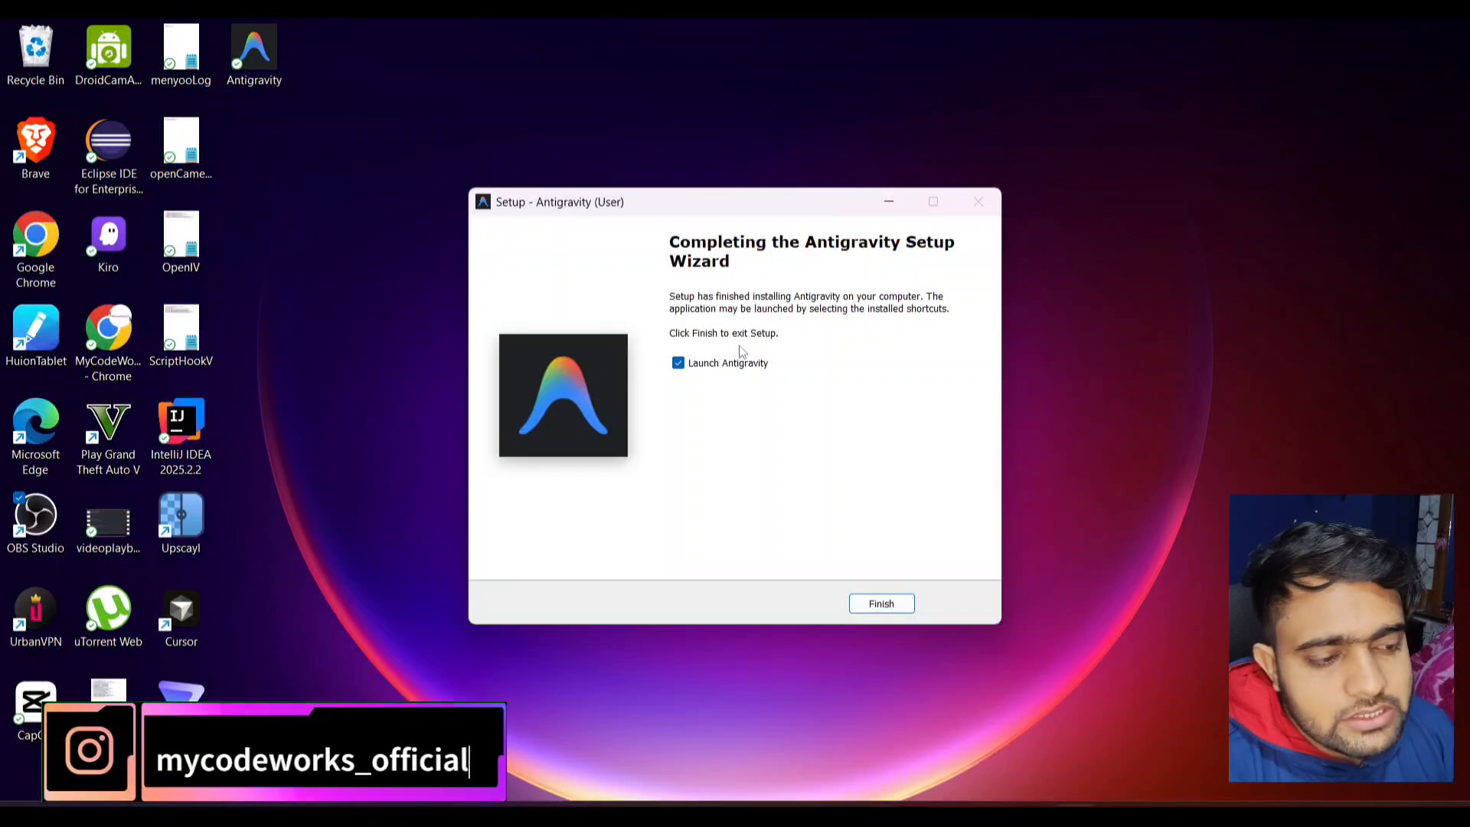
click(877, 604)
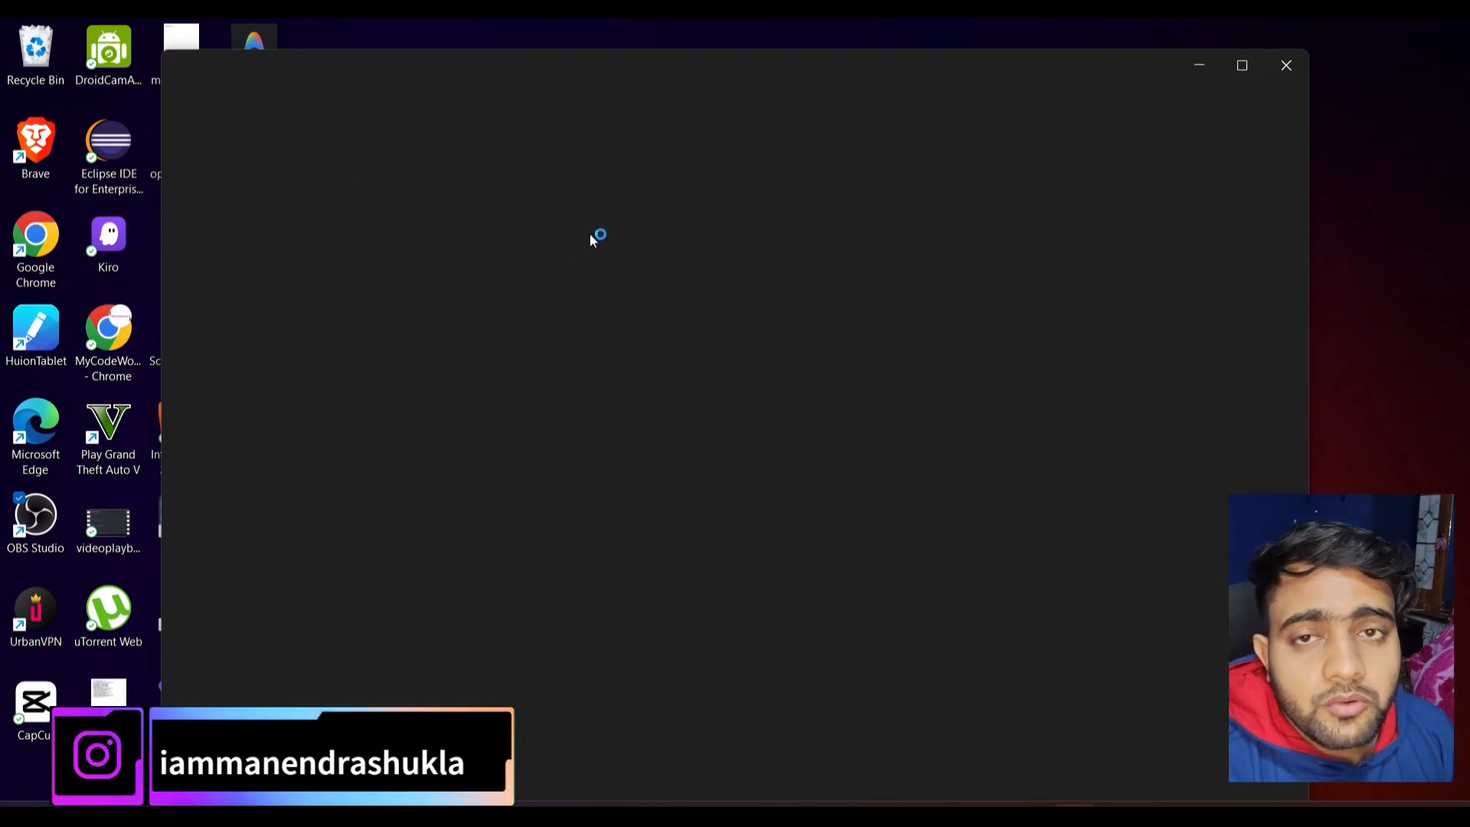
Maximize the Antigravity window and set it up with the Start fresh flow and the Tokyo Night editor theme.
click(1244, 64)
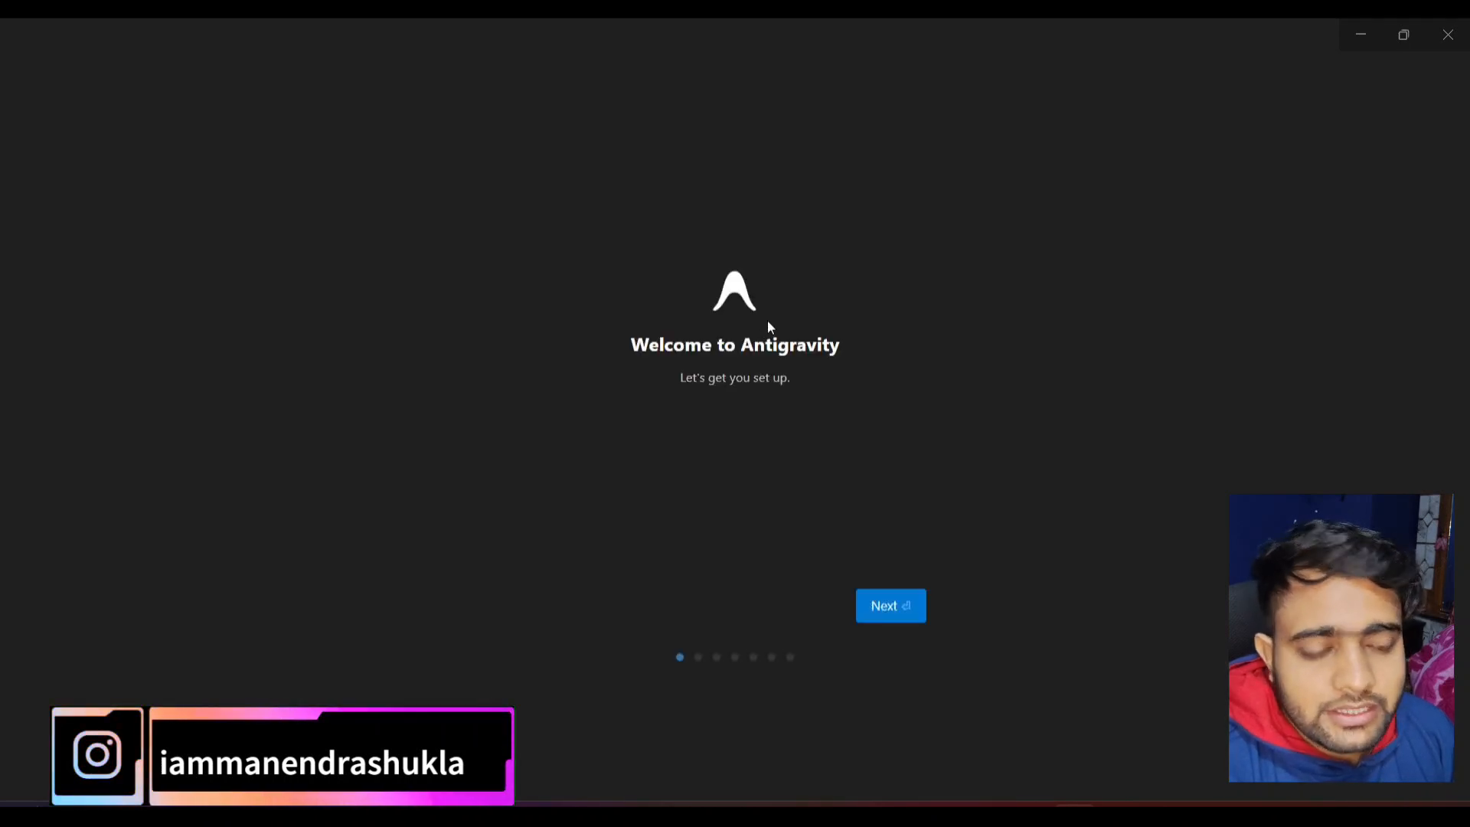
click(890, 606)
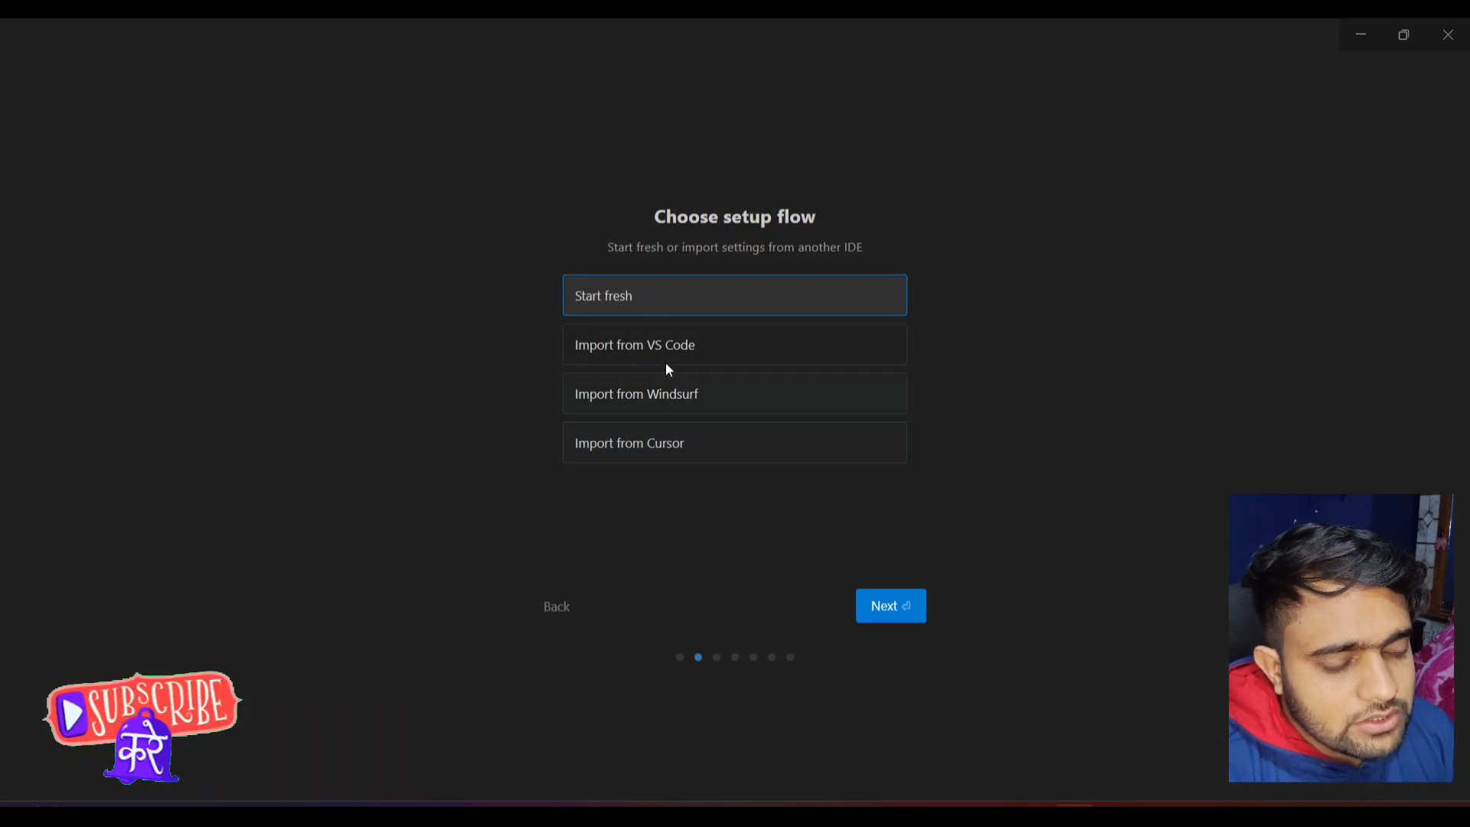
click(888, 622)
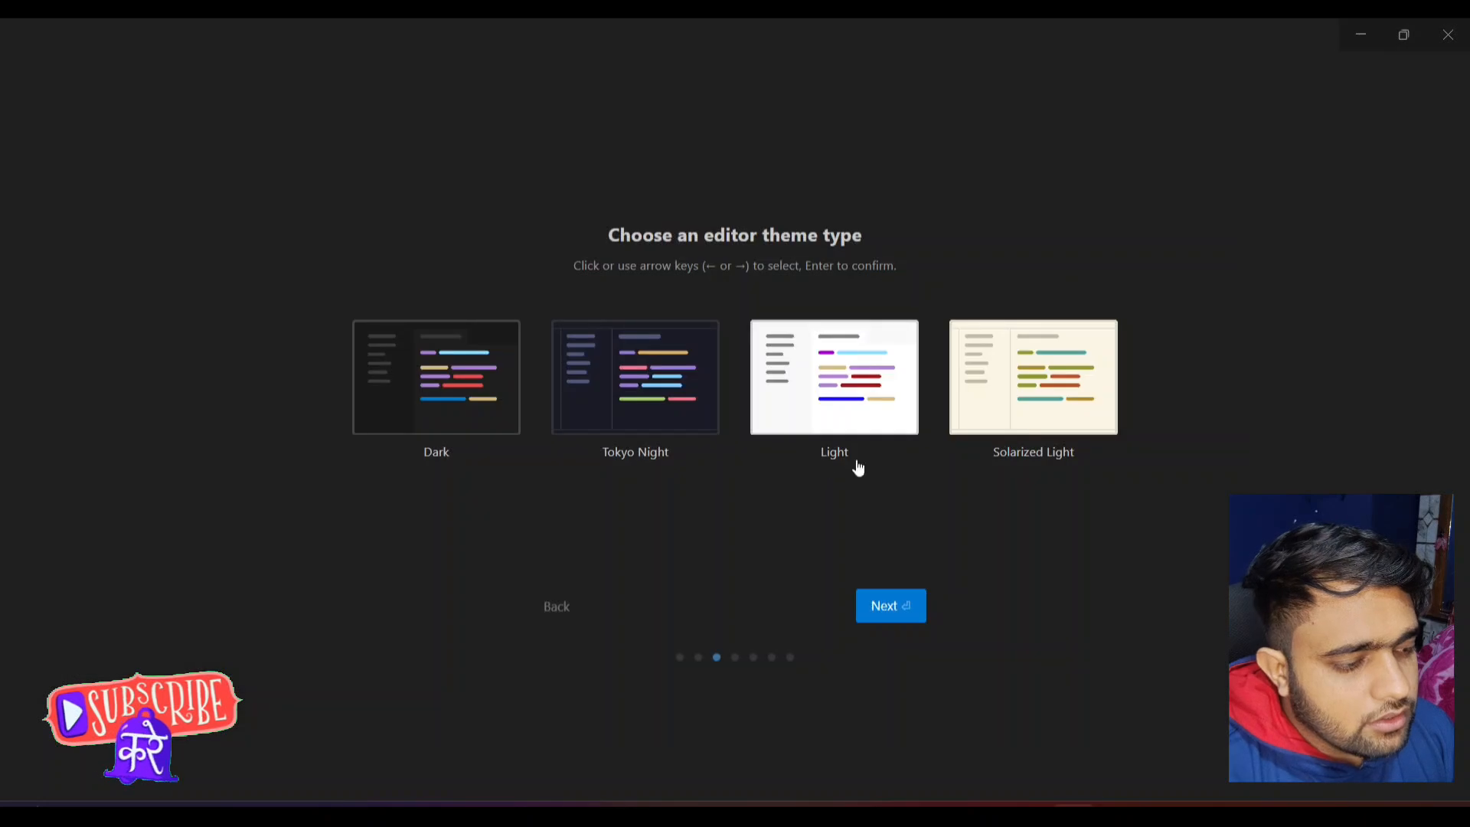
click(624, 385)
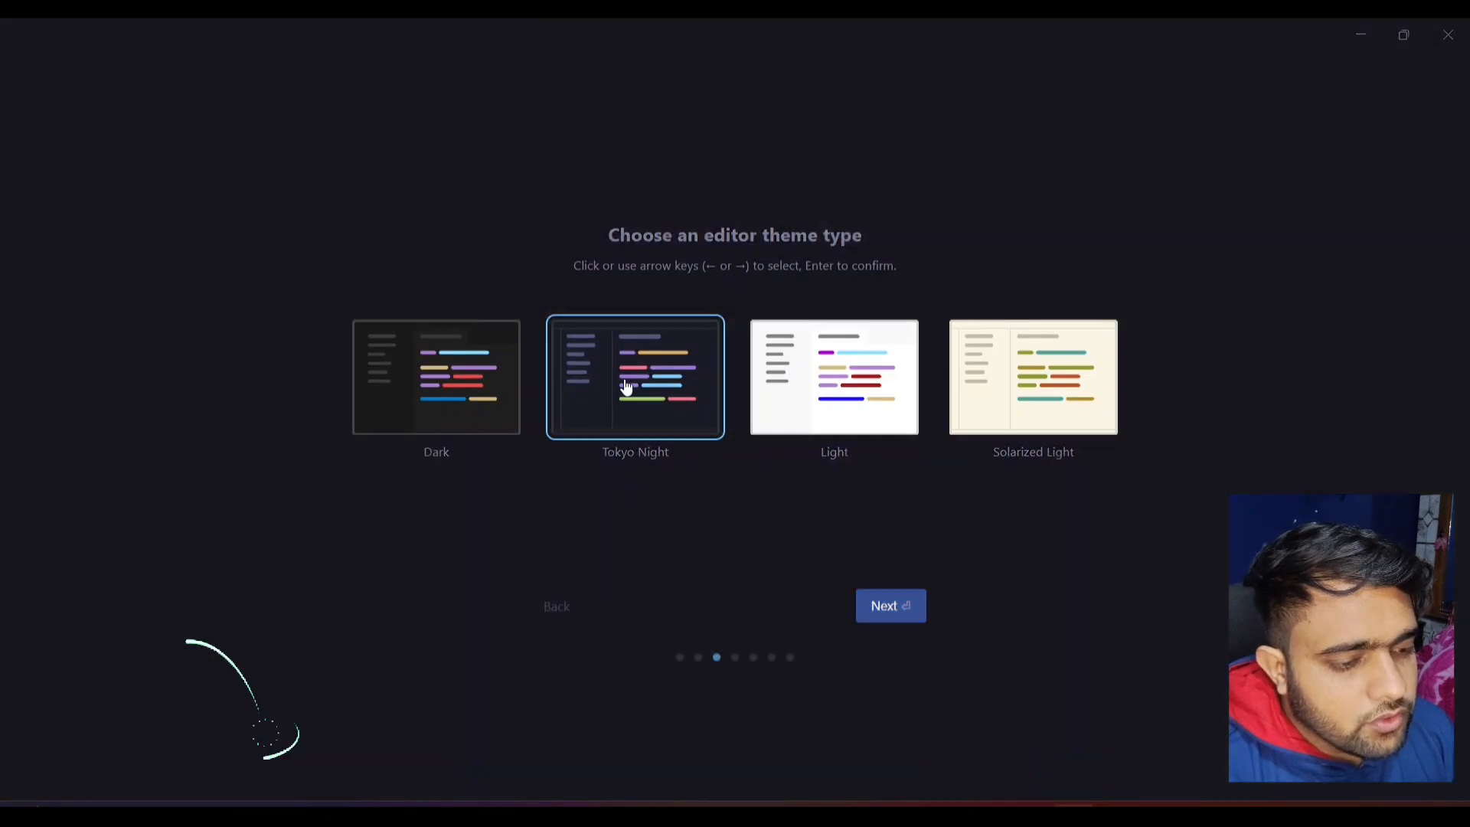
click(858, 597)
Choose Agent-assisted development with the Agent Decides review policy, and accept the default editor configuration.
click(401, 277)
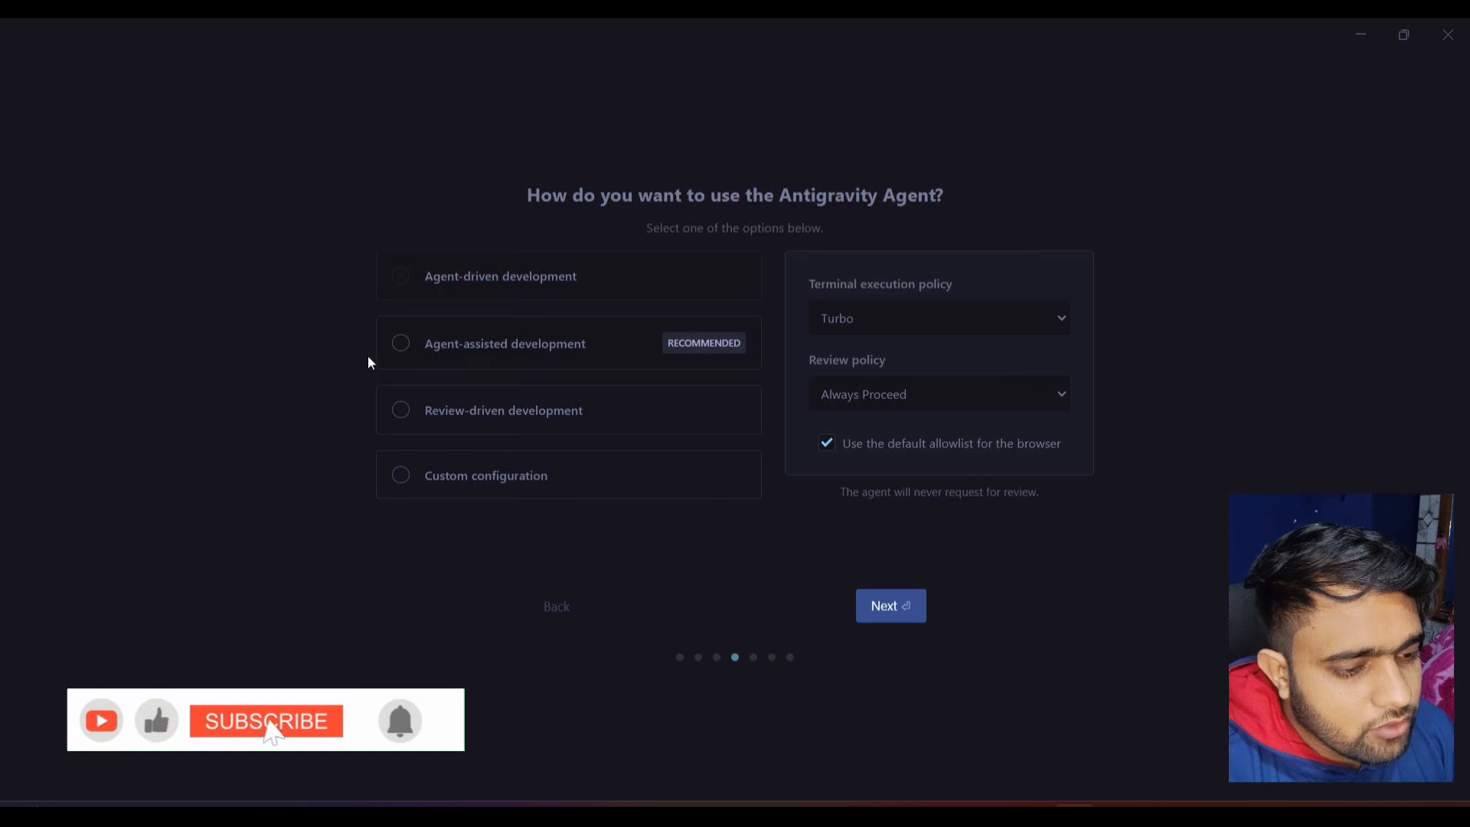
click(400, 351)
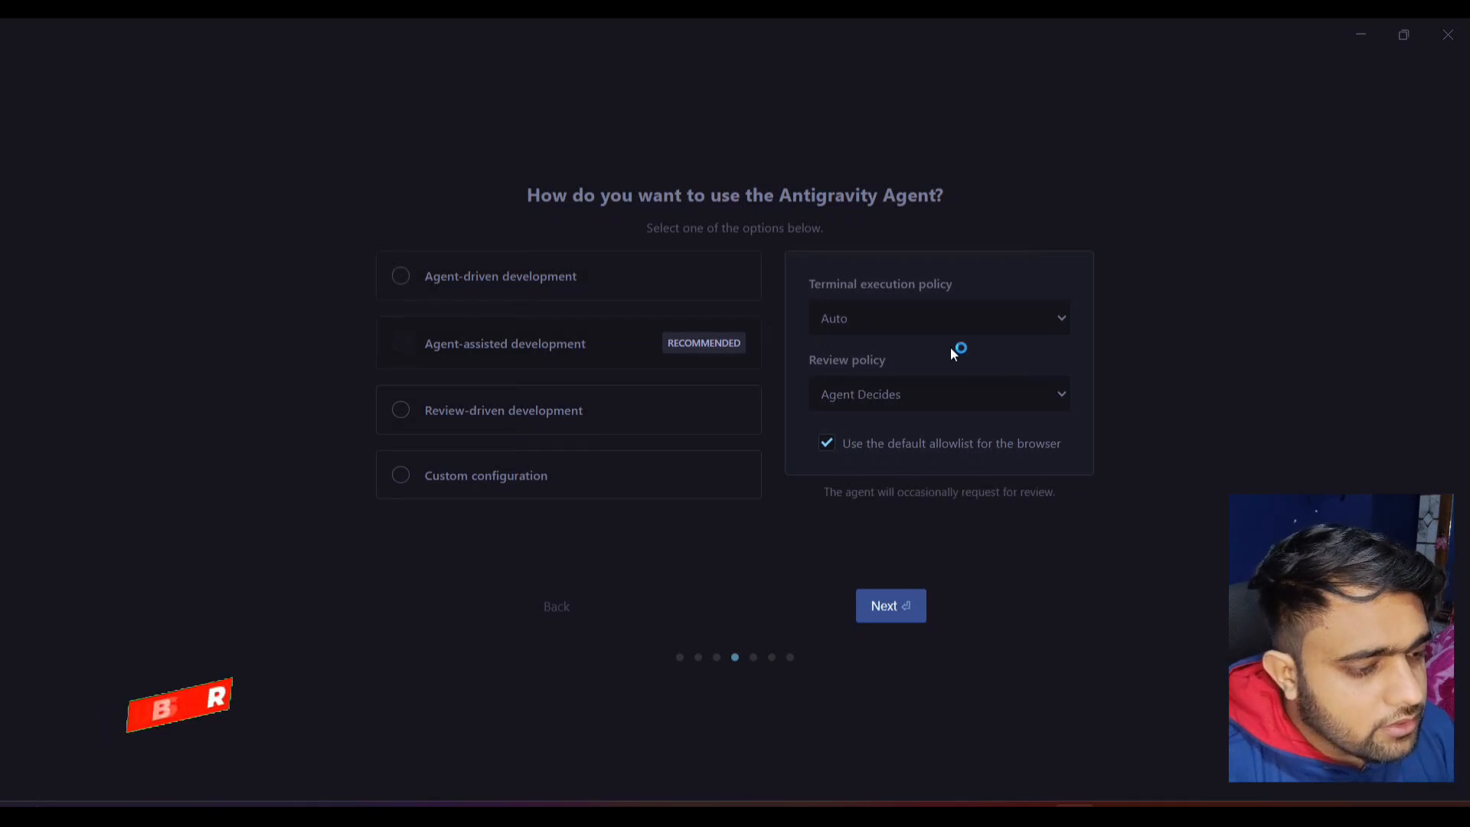
click(938, 394)
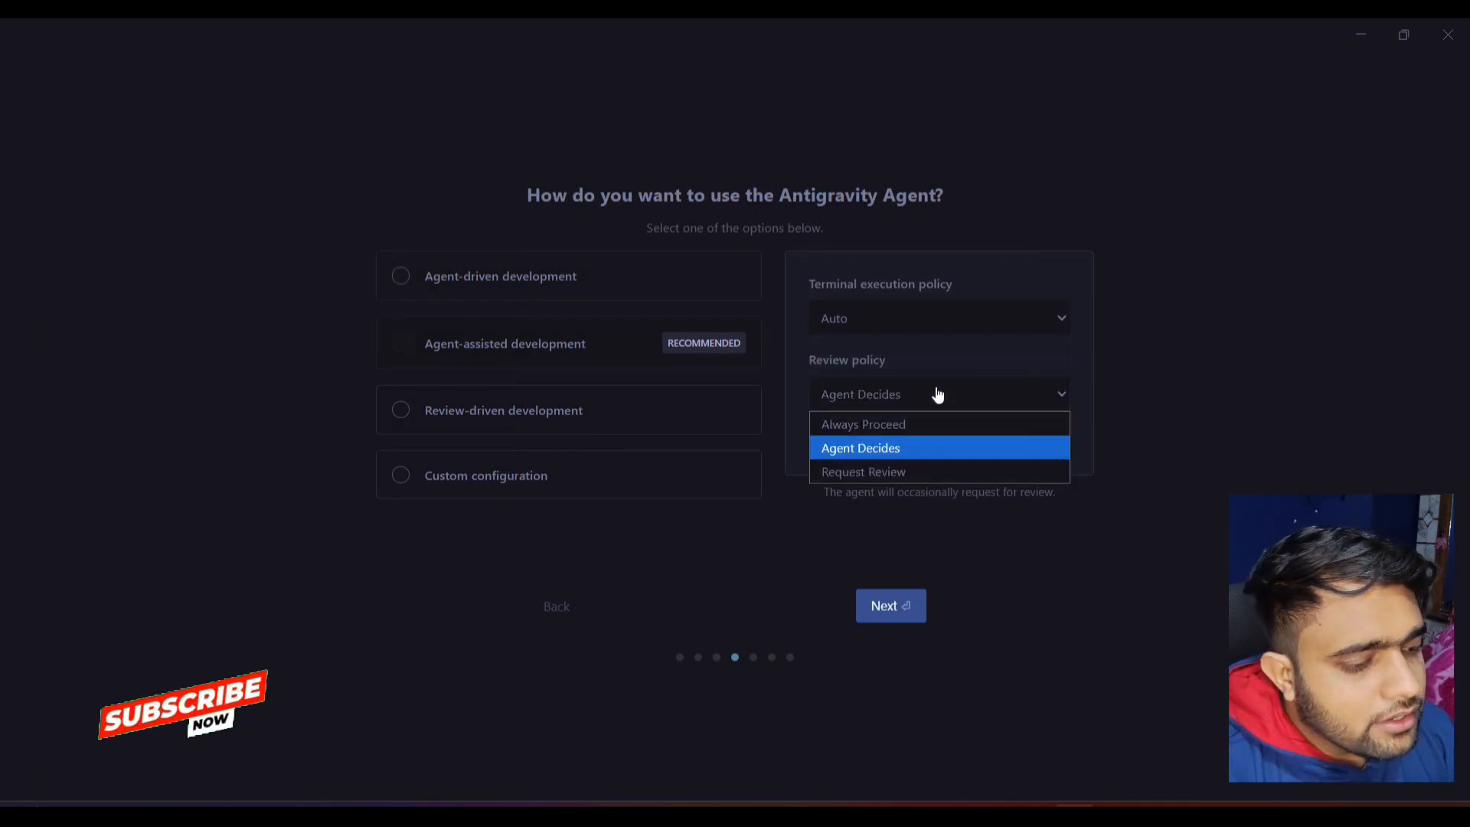
click(1256, 352)
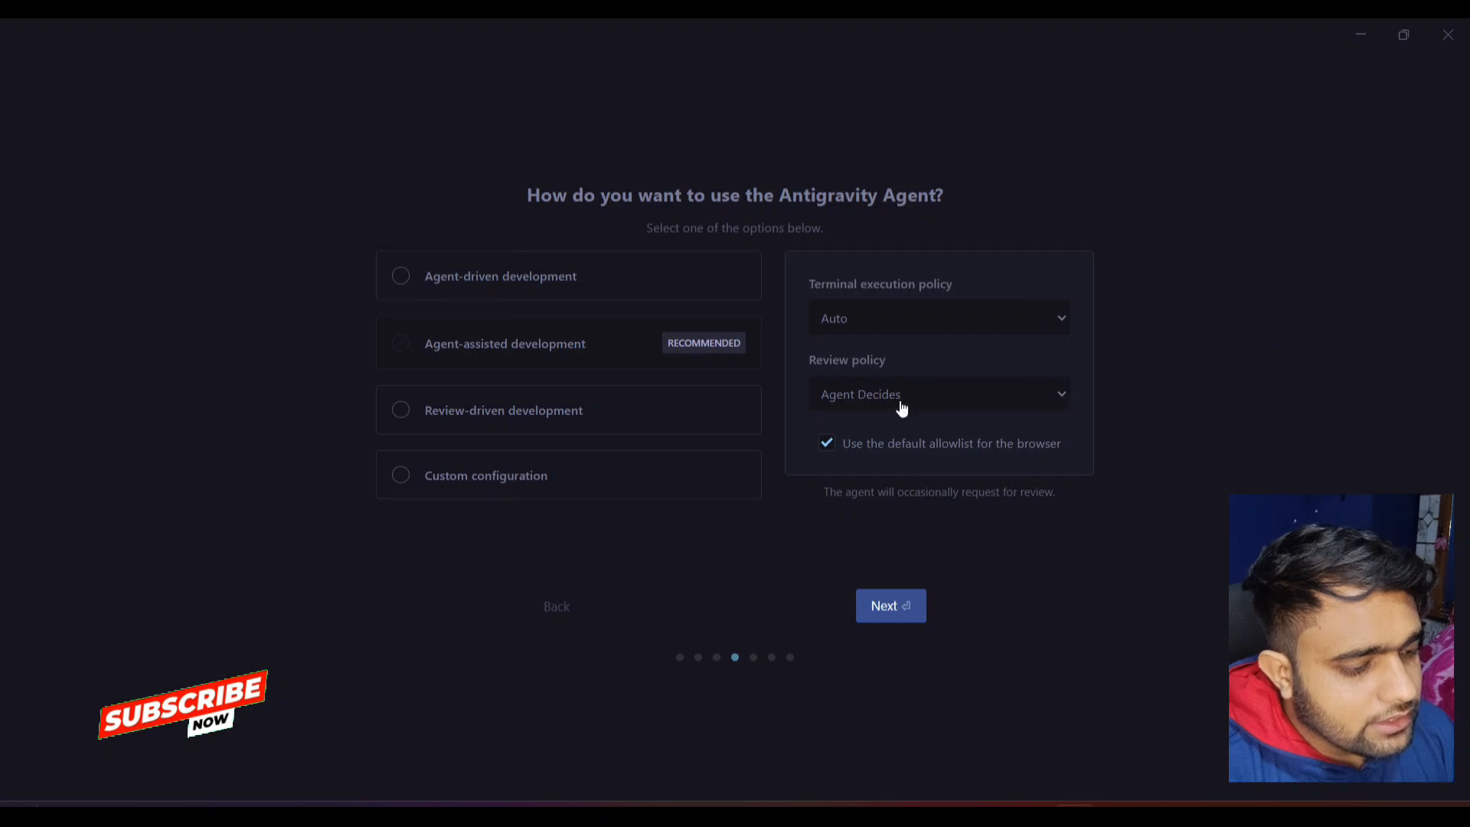
click(891, 605)
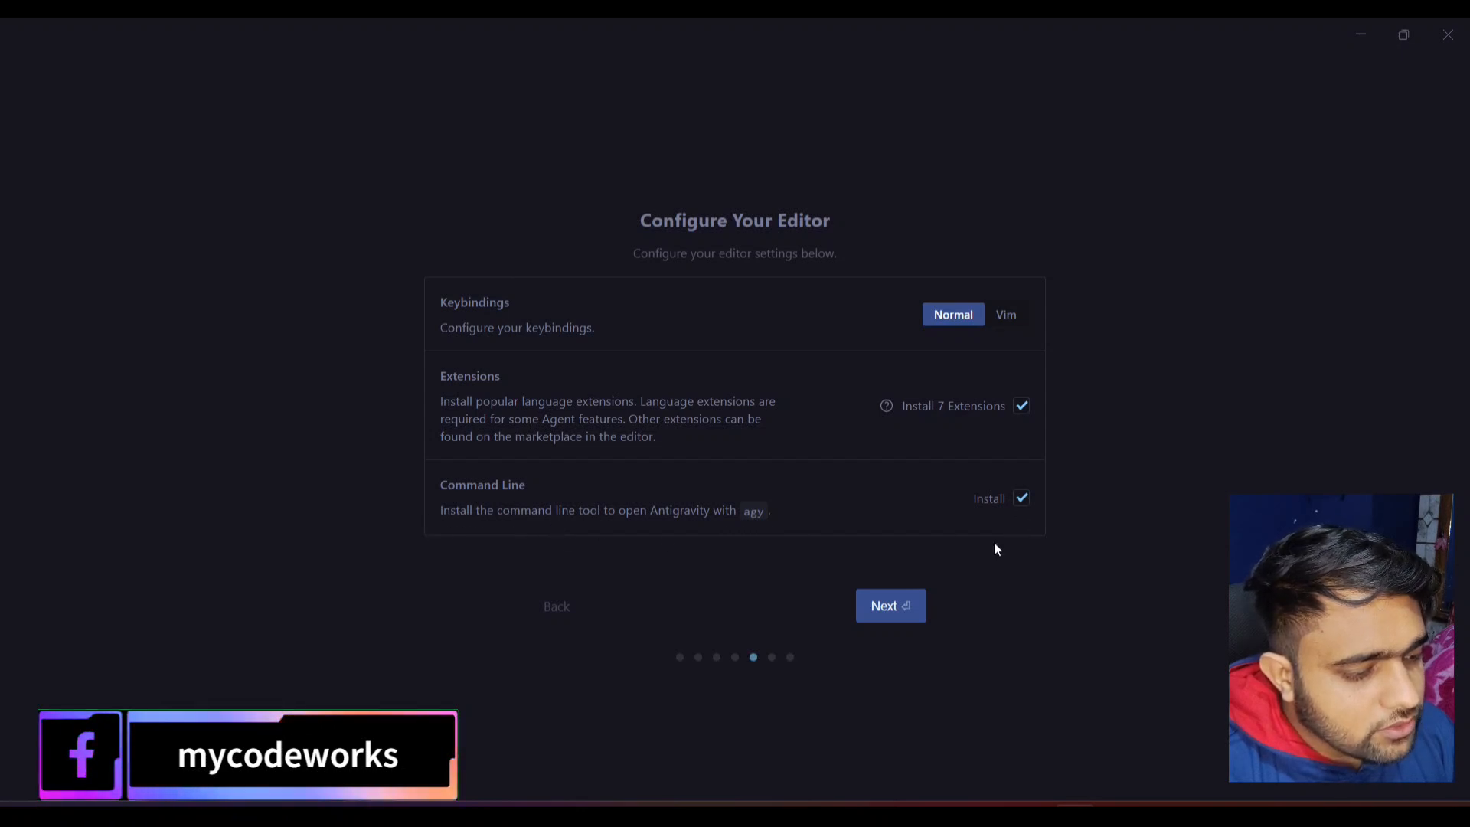
click(891, 605)
Sign in to Antigravity with the listed Google account in the browser and allow the site to open the application.
click(771, 412)
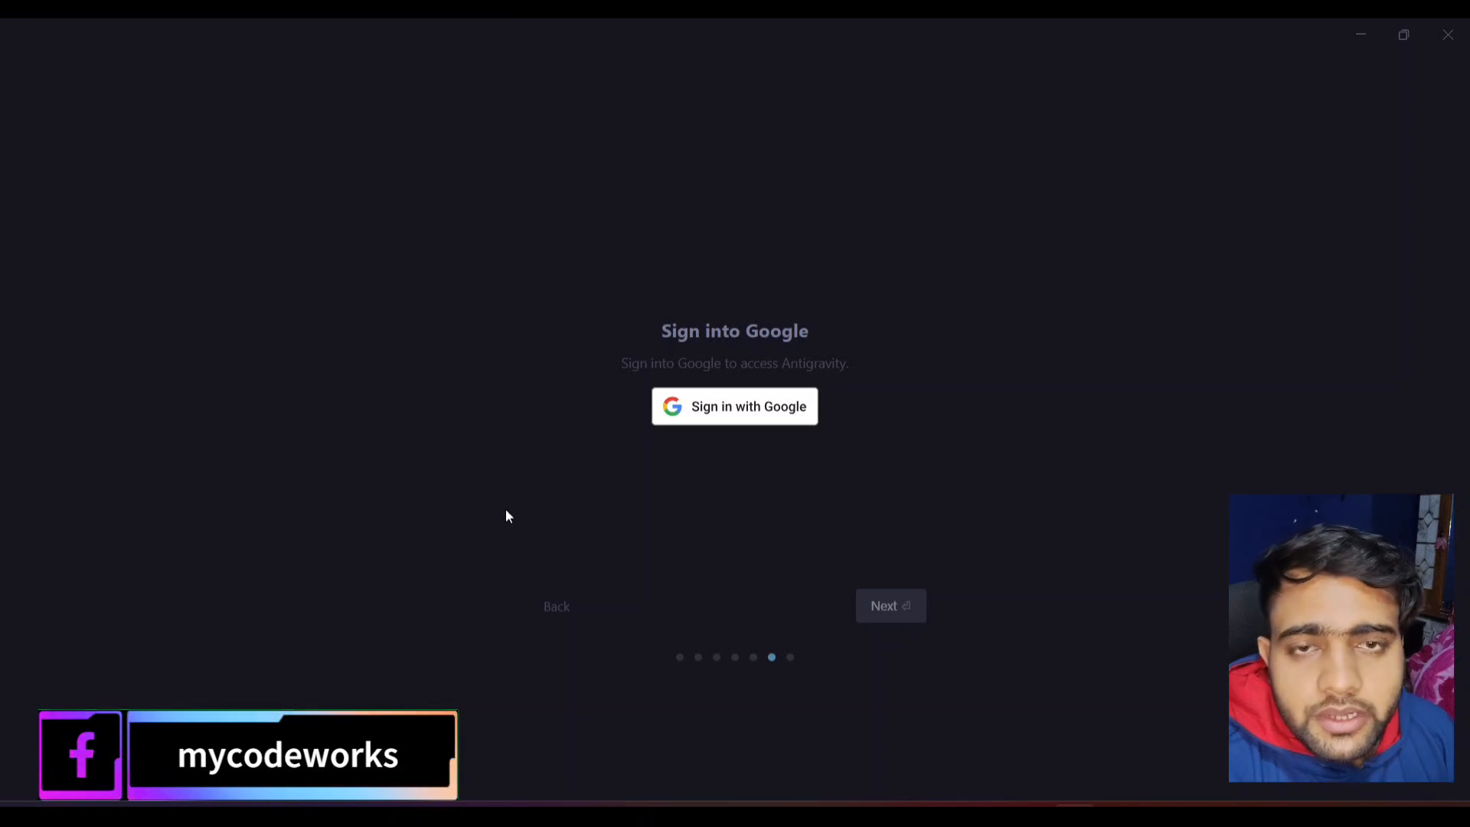
click(755, 413)
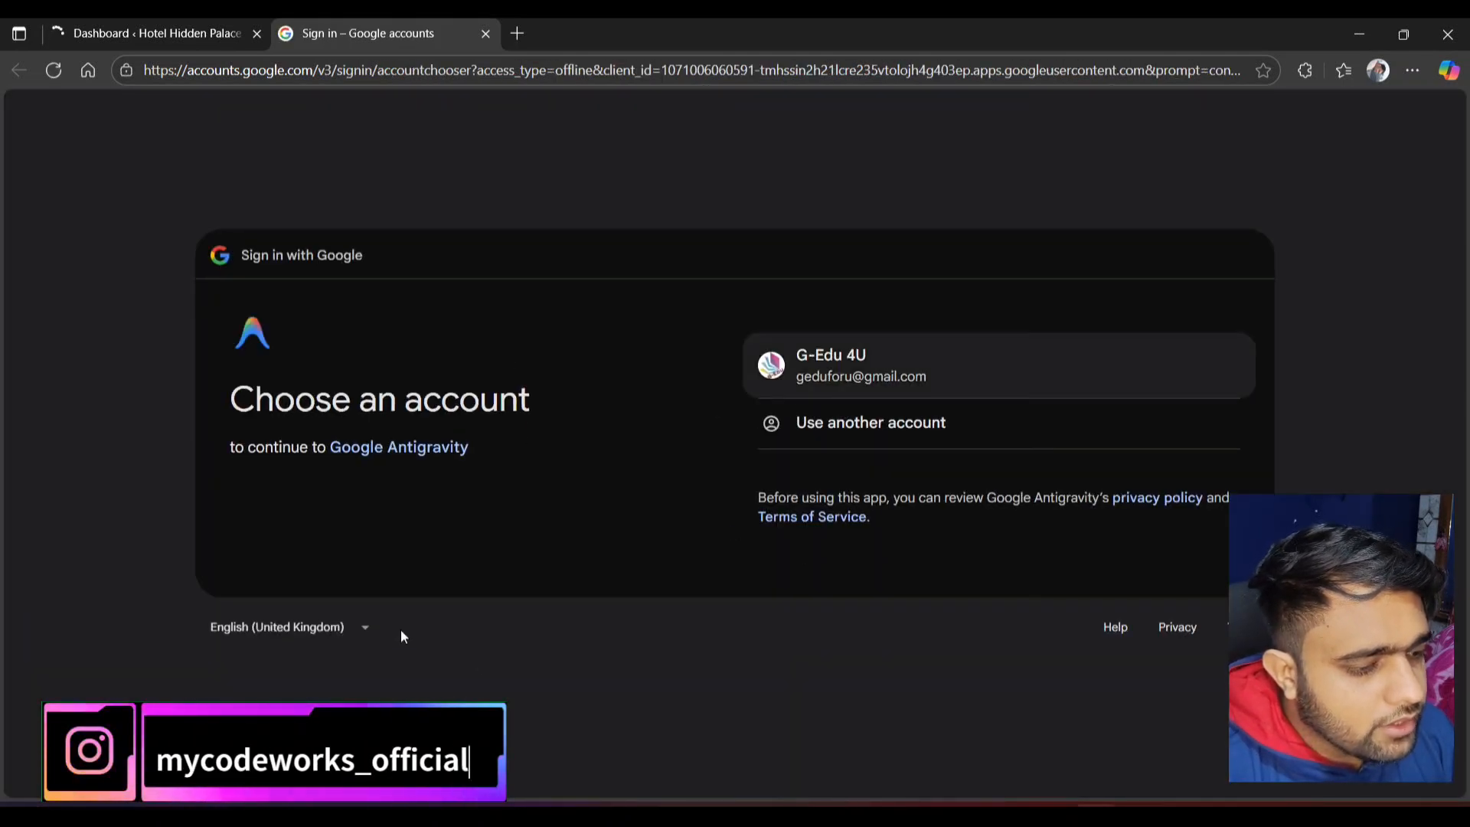
click(961, 383)
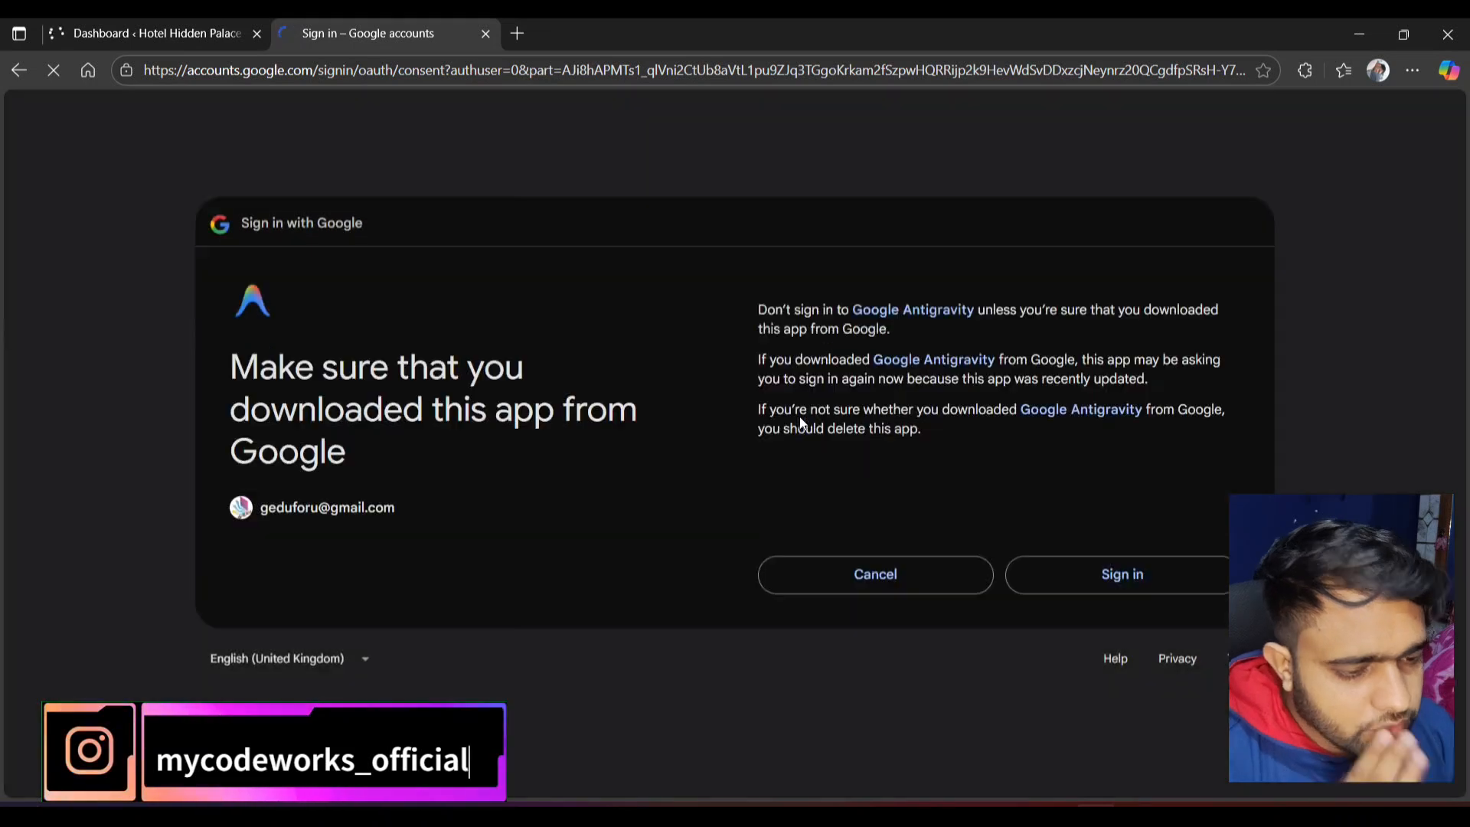
click(1135, 571)
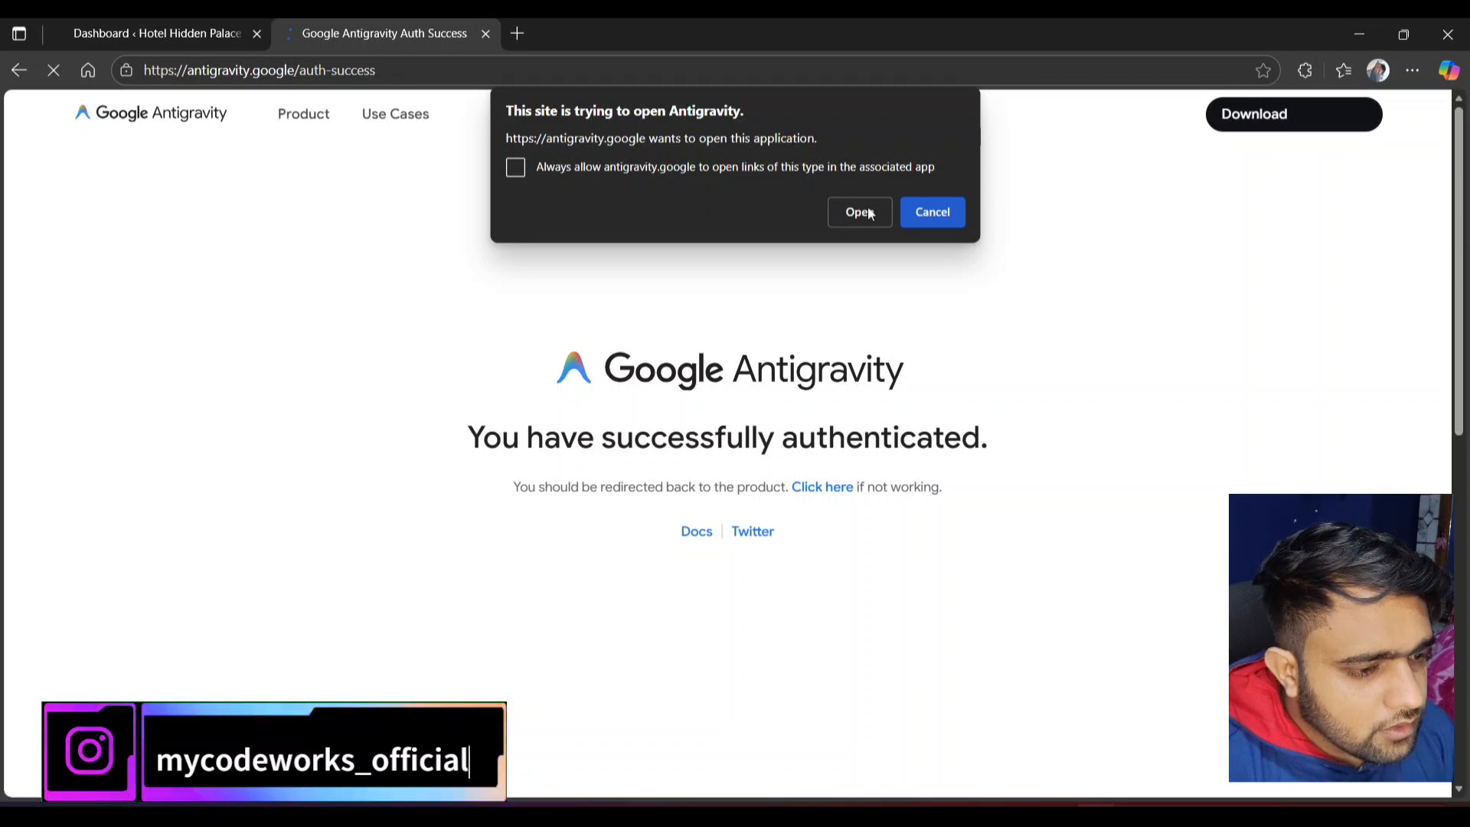
click(868, 213)
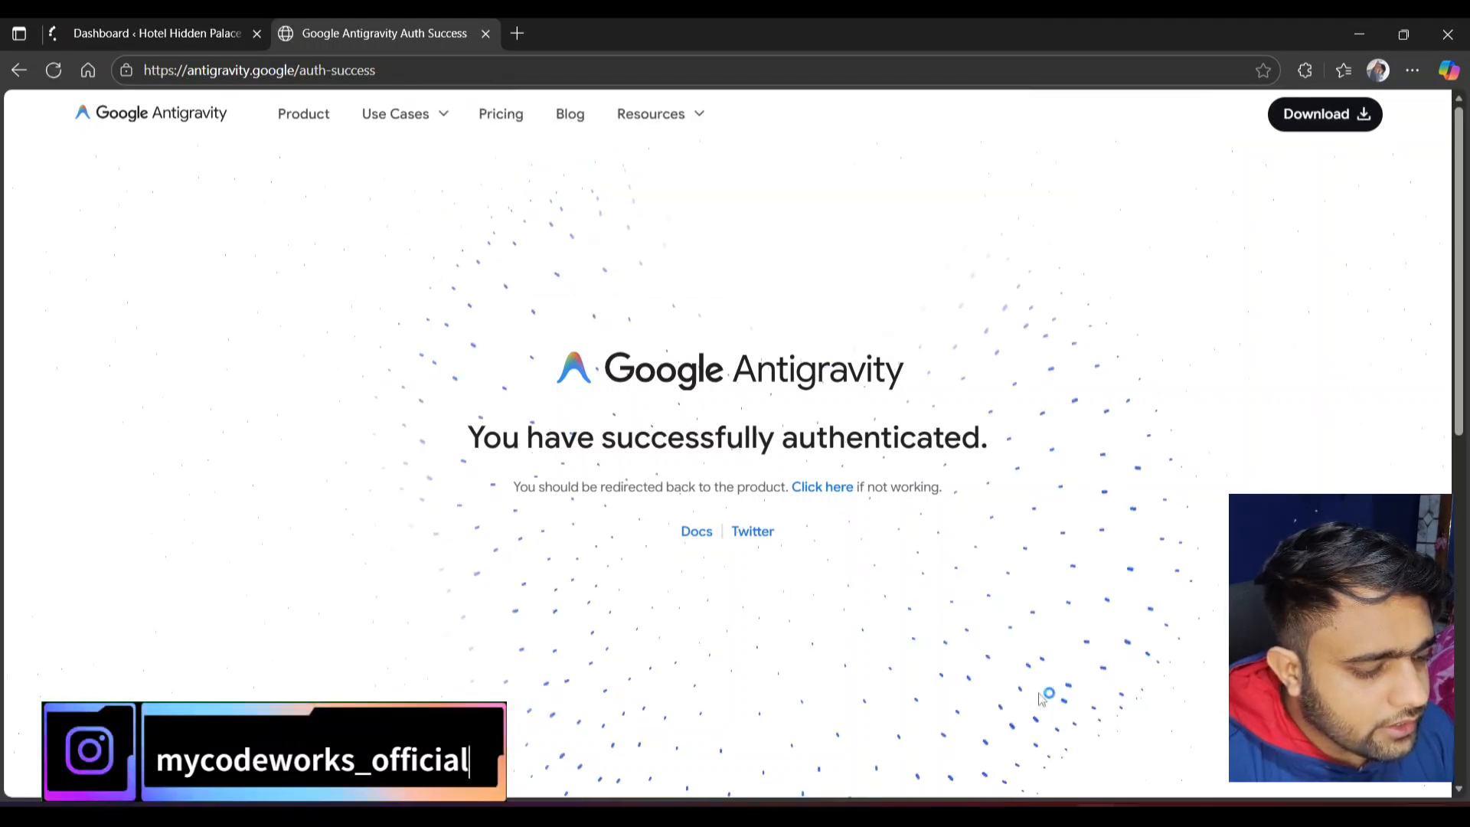